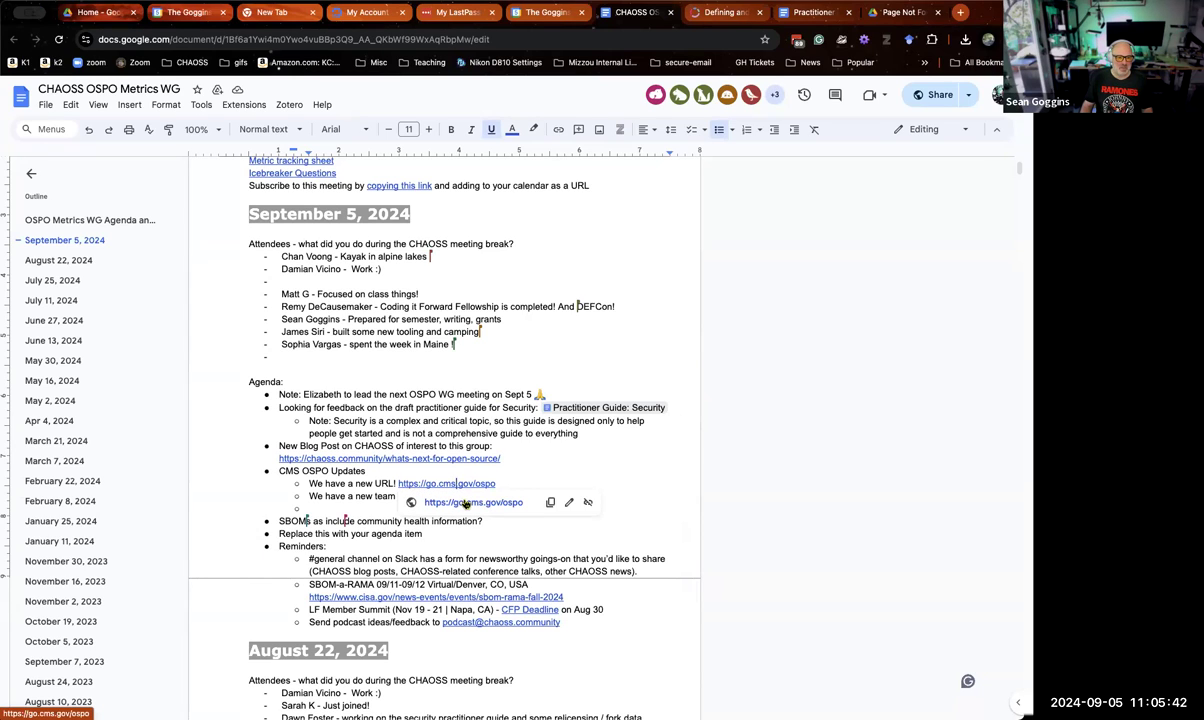
Open the go.cms.gov/ospo link from the CMS OSPO Updates and review the Open Source Program Office page from start to end.
left_click(465, 503)
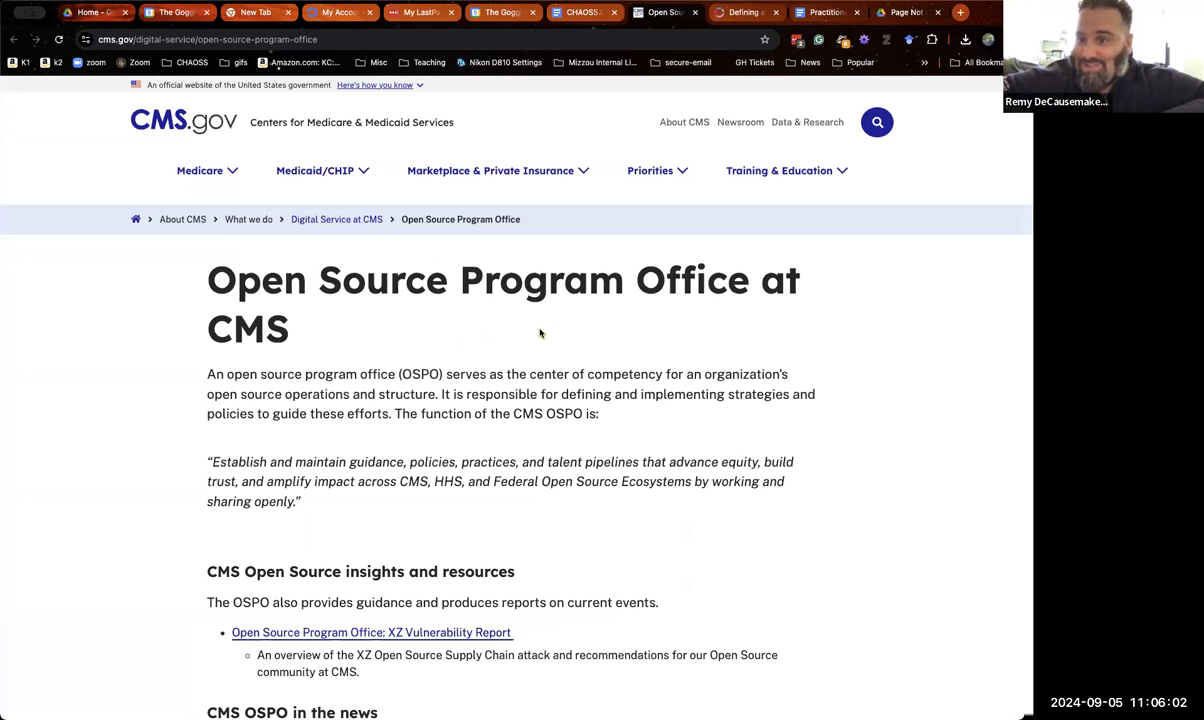
scroll(540, 333, "down", 3)
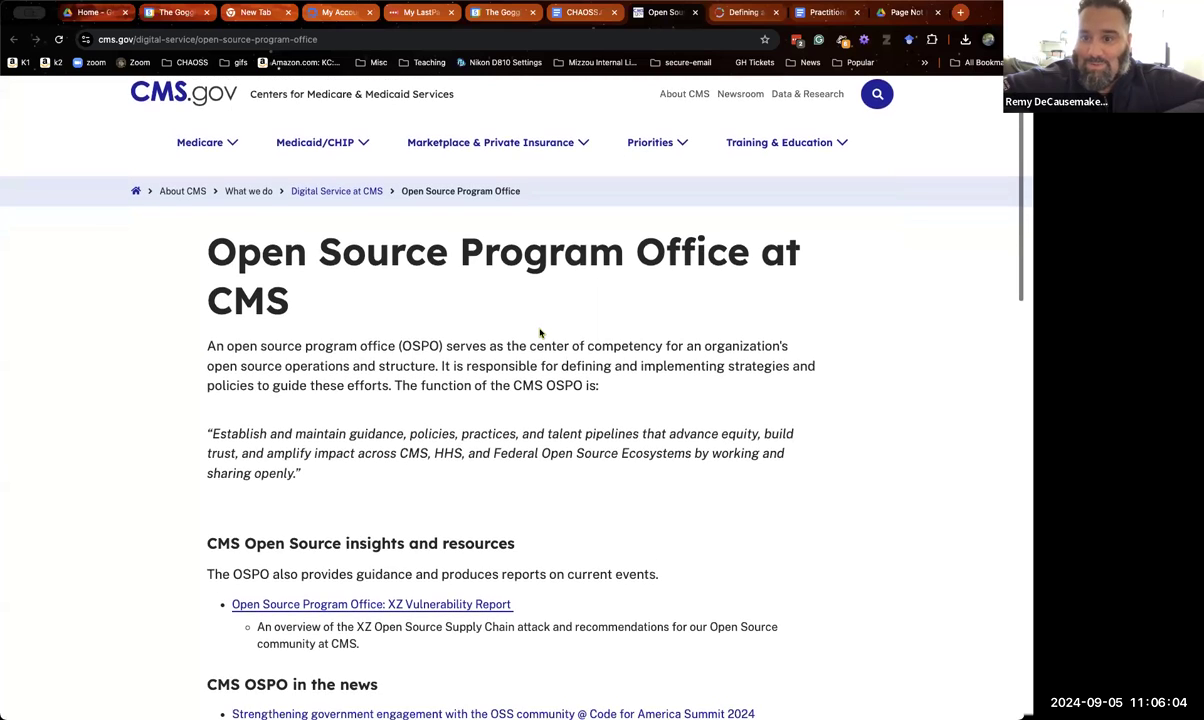
scroll(540, 333, "down", 2)
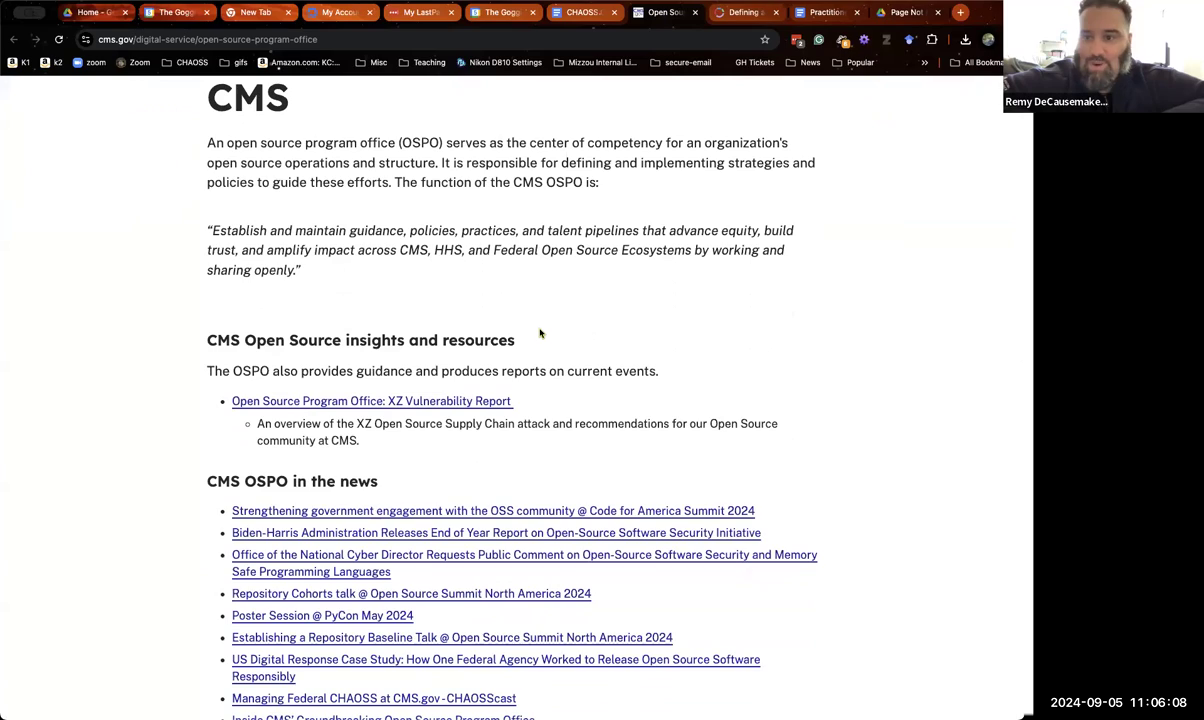
scroll(540, 333, "down", 3)
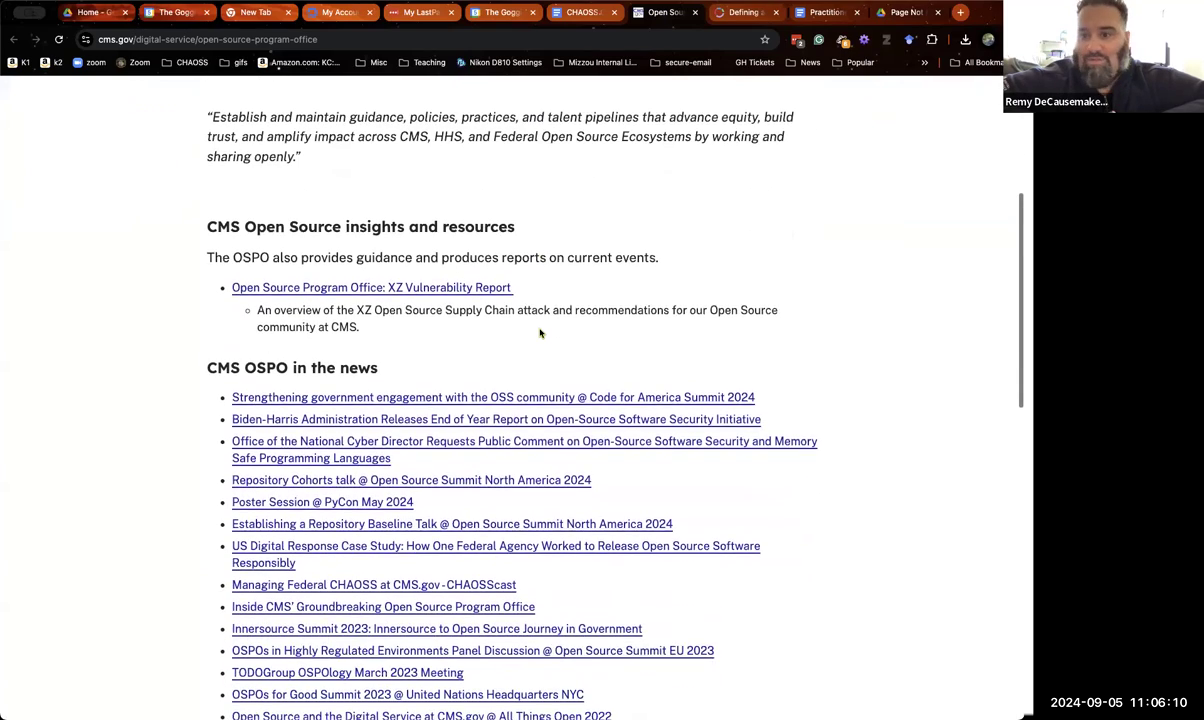
scroll(540, 333, "down", 4)
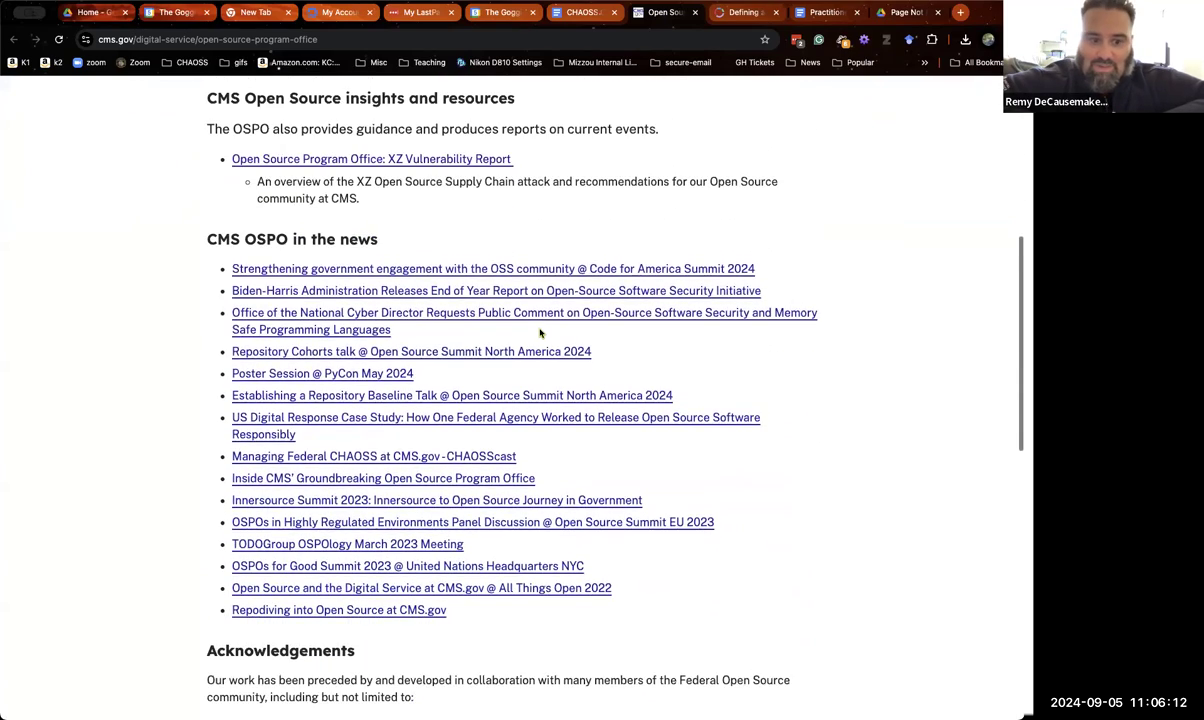
scroll(540, 333, "down", 1)
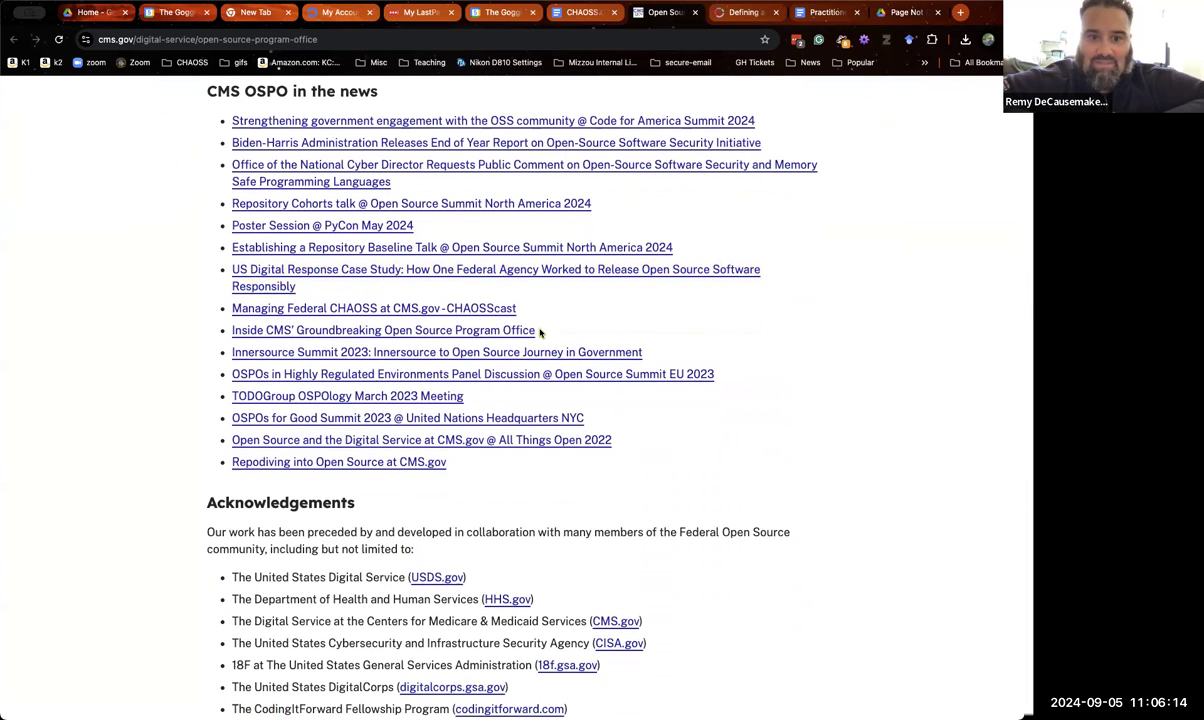
scroll(540, 333, "down", 2)
scroll(540, 333, "down", 1)
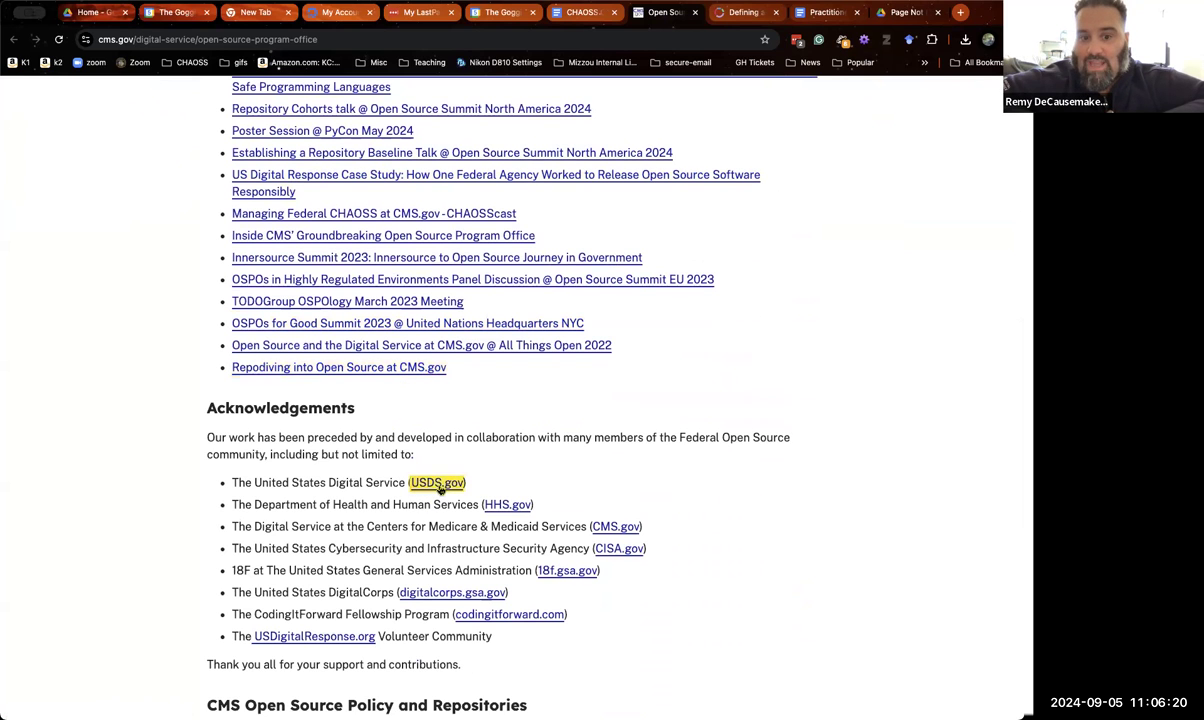
scroll(441, 489, "down", 1)
scroll(441, 489, "down", 5)
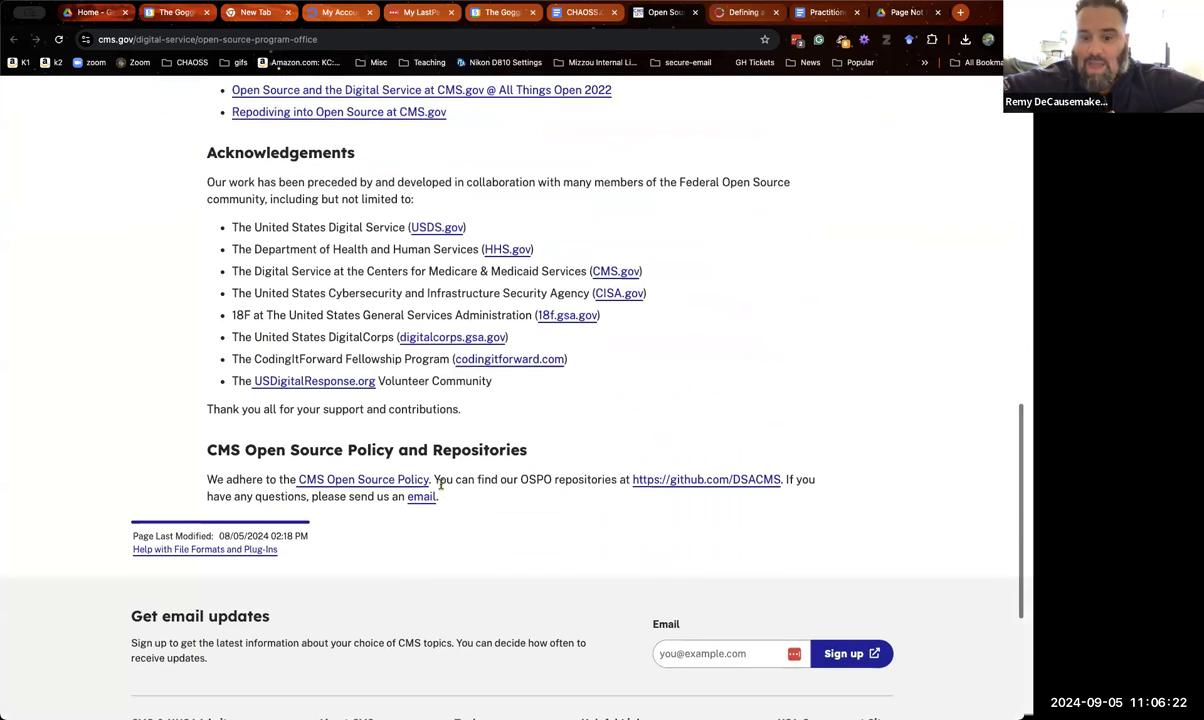
scroll(570, 485, "down", 5)
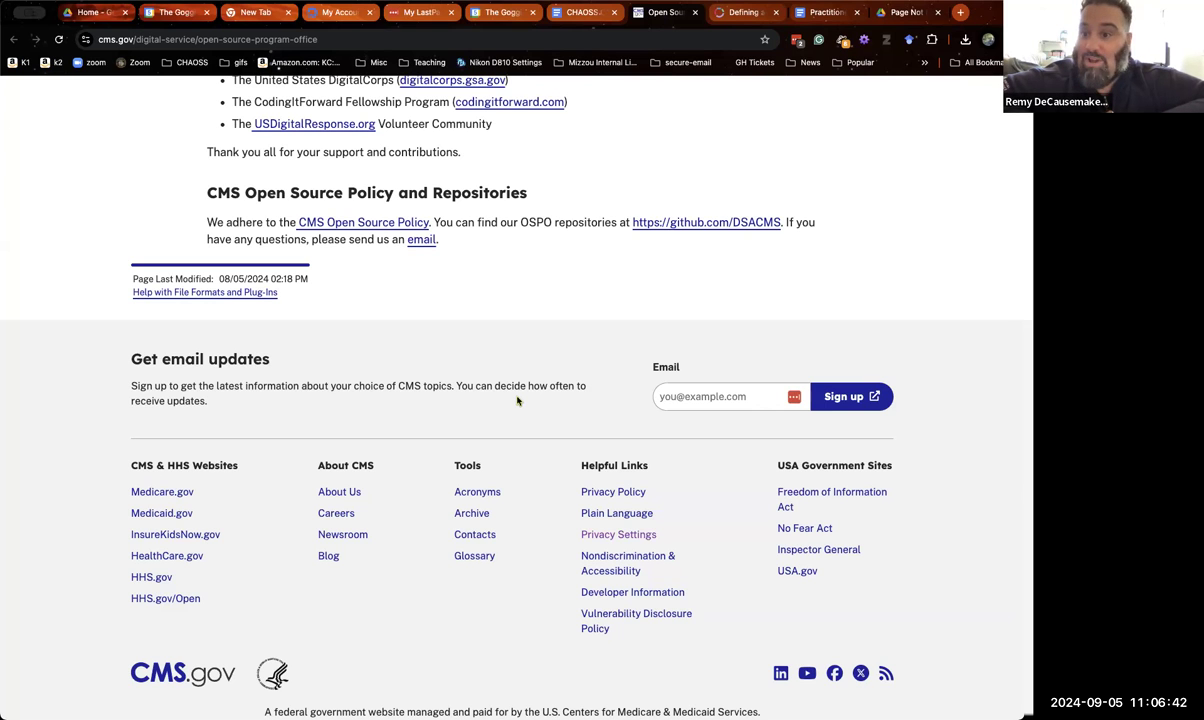
scroll(517, 400, "up", 20)
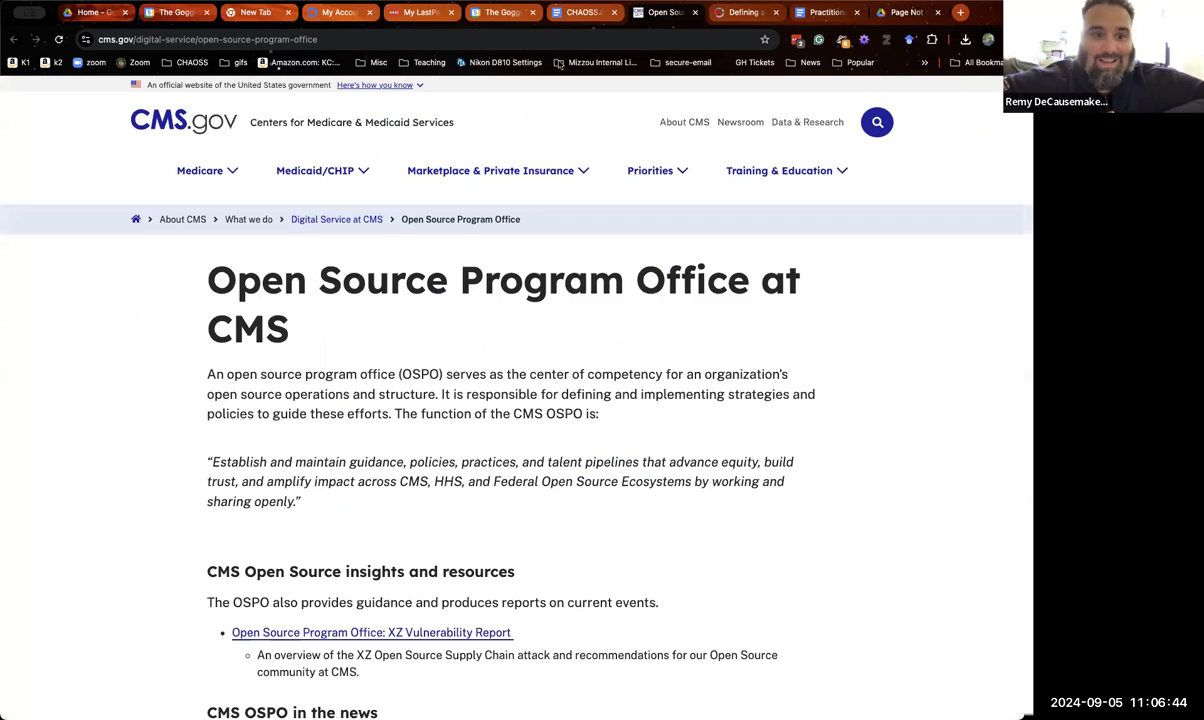
In the September 5 meeting notes, add the agenda item "Working with the UN to identify how metrics can play a role in the SDGs".
left_click(552, 19)
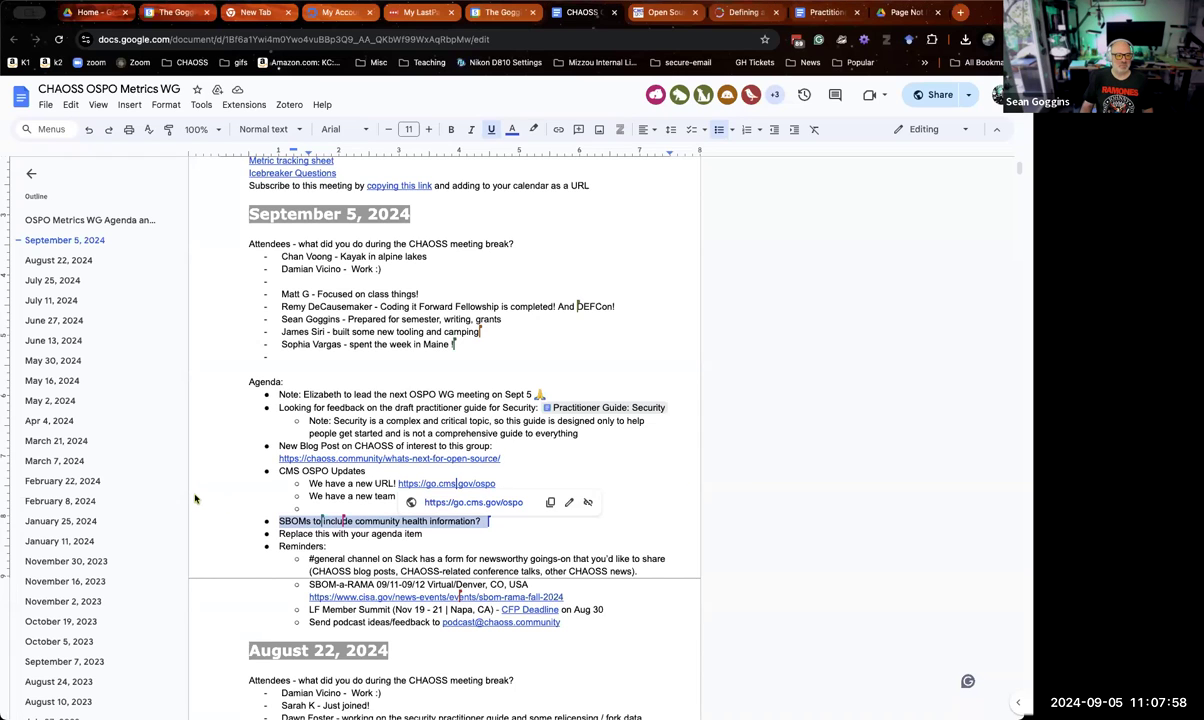
left_click(379, 507)
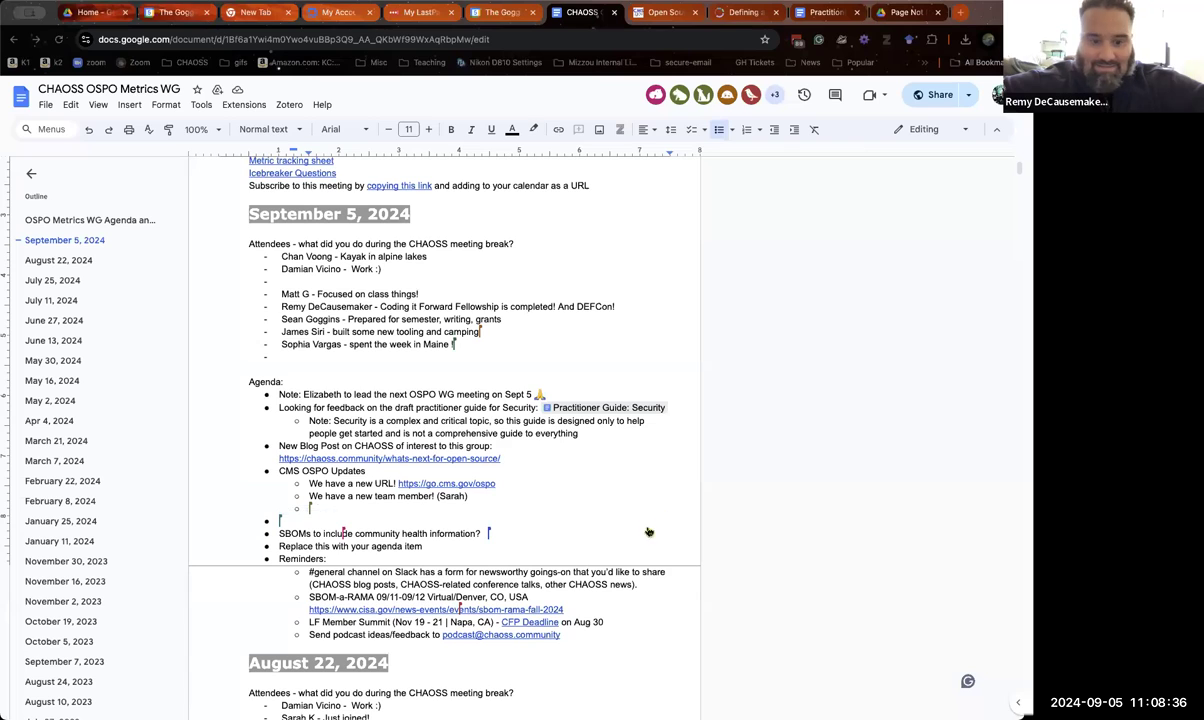
type("WOrki")
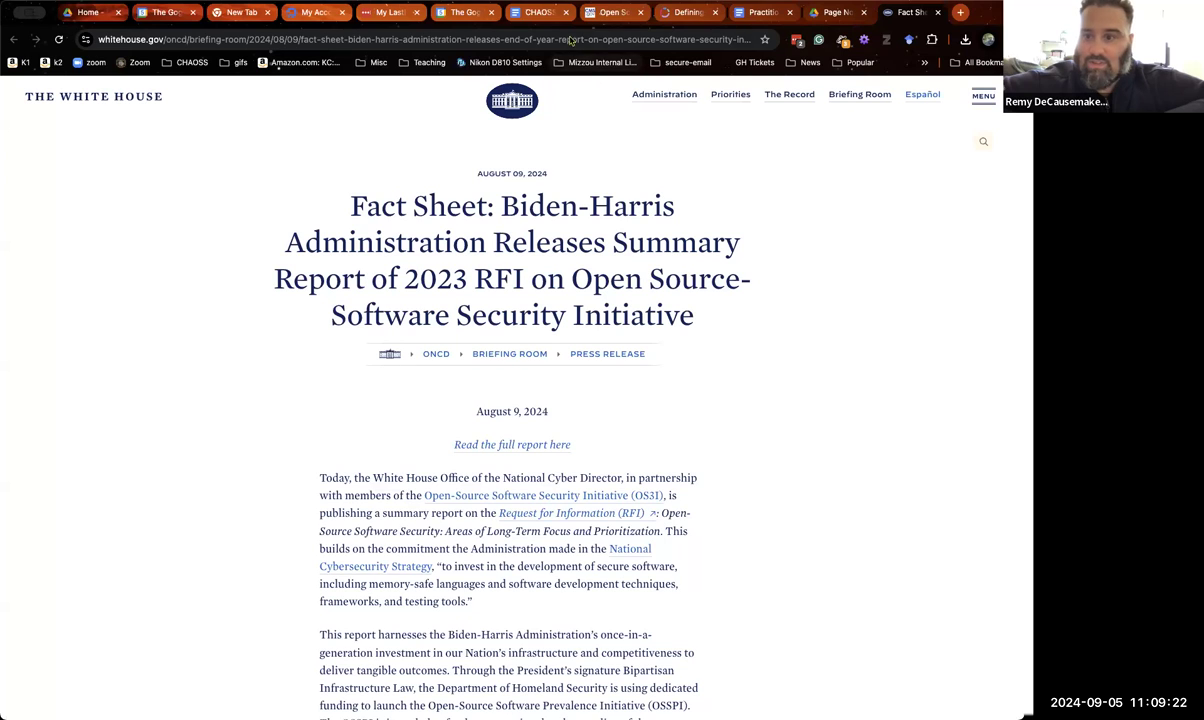
Copy the White House fact sheet's web address and paste it as the third sub-item under CMS OSPO Updates in the meeting notes.
left_click(569, 37)
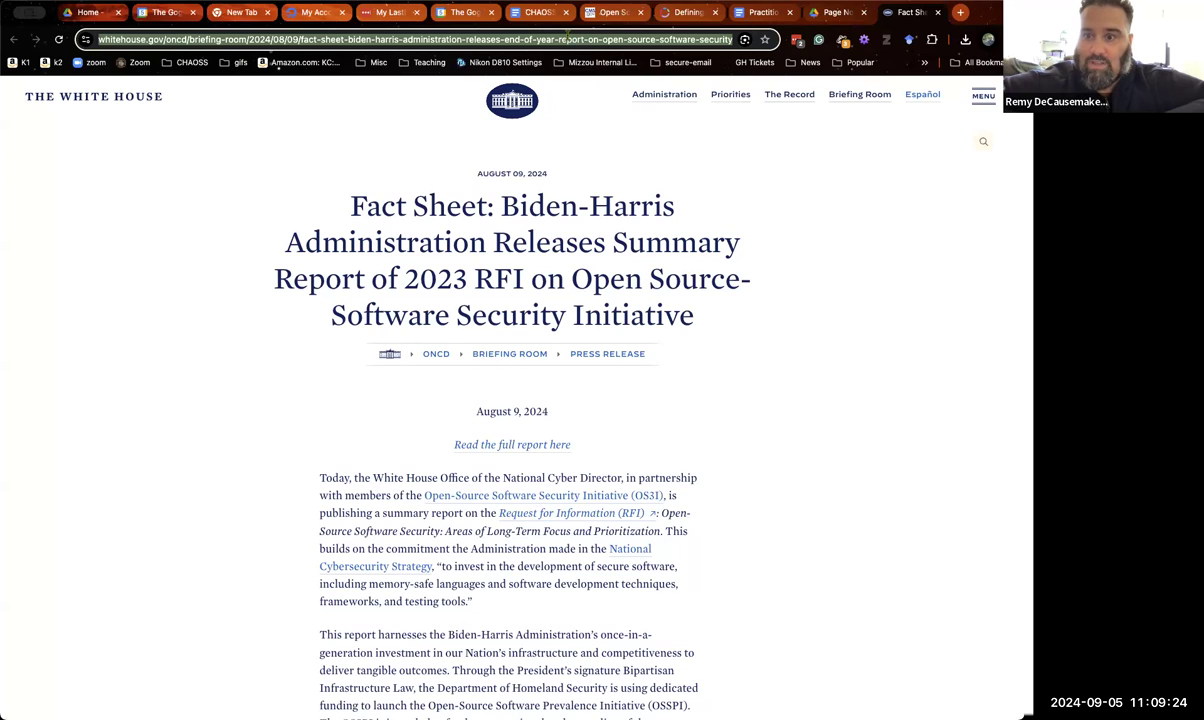
left_click(636, 157)
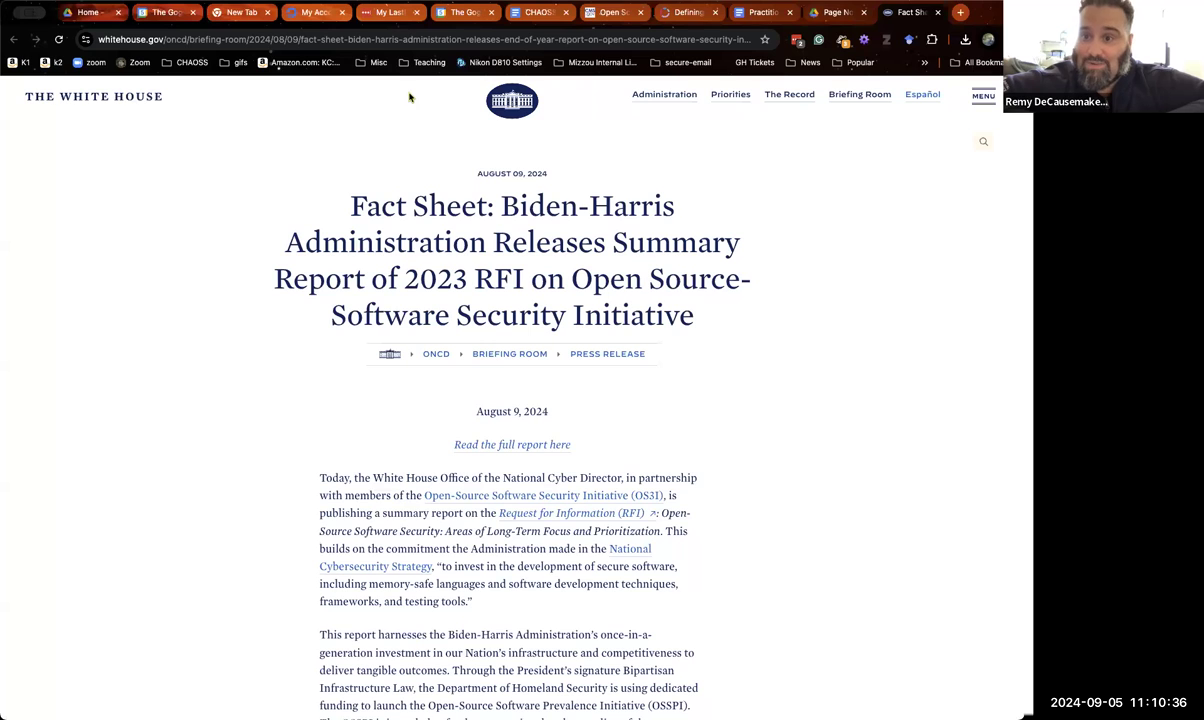
left_click(539, 12)
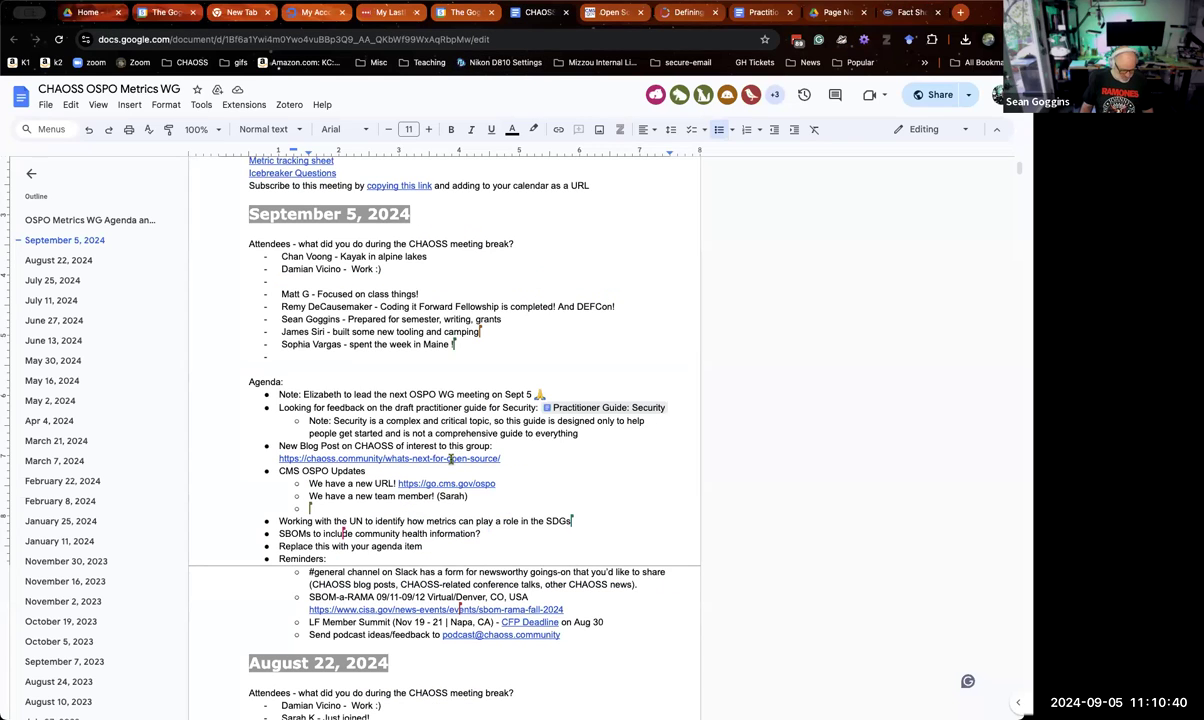
key("Return")
type("https://www.whitehouse.gov/oncd/briefing-room/2024/08/09/fact-sheet-biden-harris-administration-releases-end-of-year-report-on-open-source-software-security-initiative-2/")
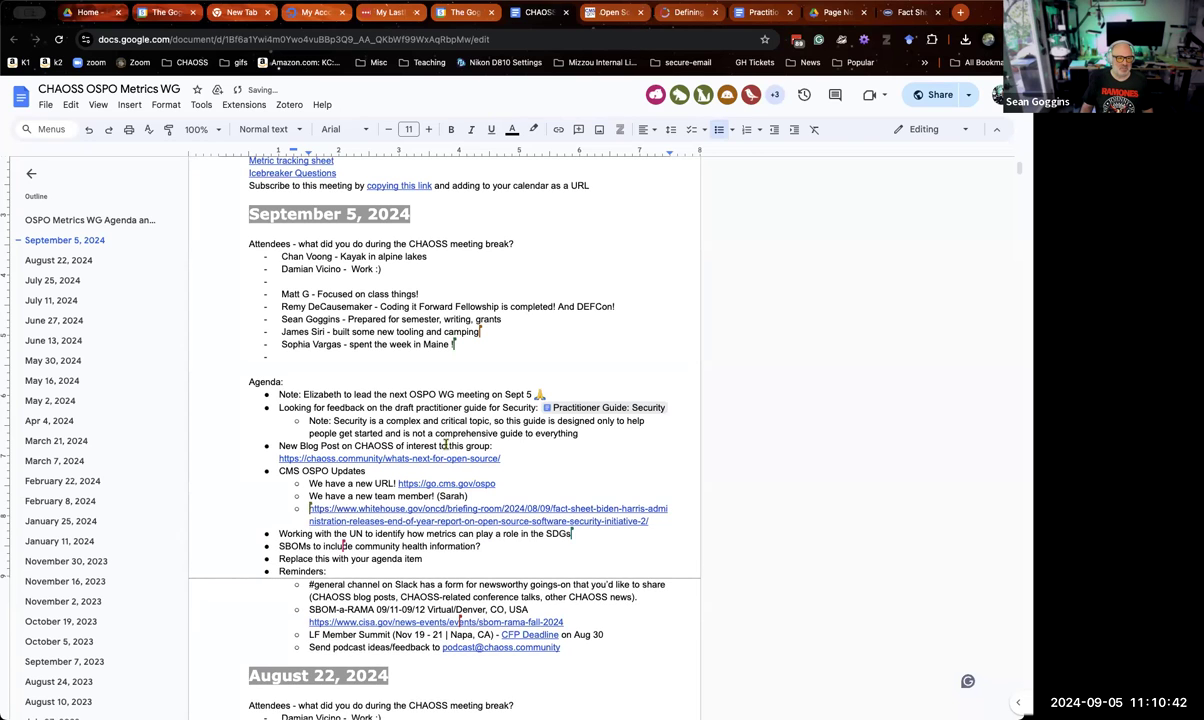
Find activity (6), establishing the first U.S. Government Open-Source Program Office, in the White House fact sheet and highlight it.
scroll(448, 445, "down", 2)
scroll(448, 440, "down", 1)
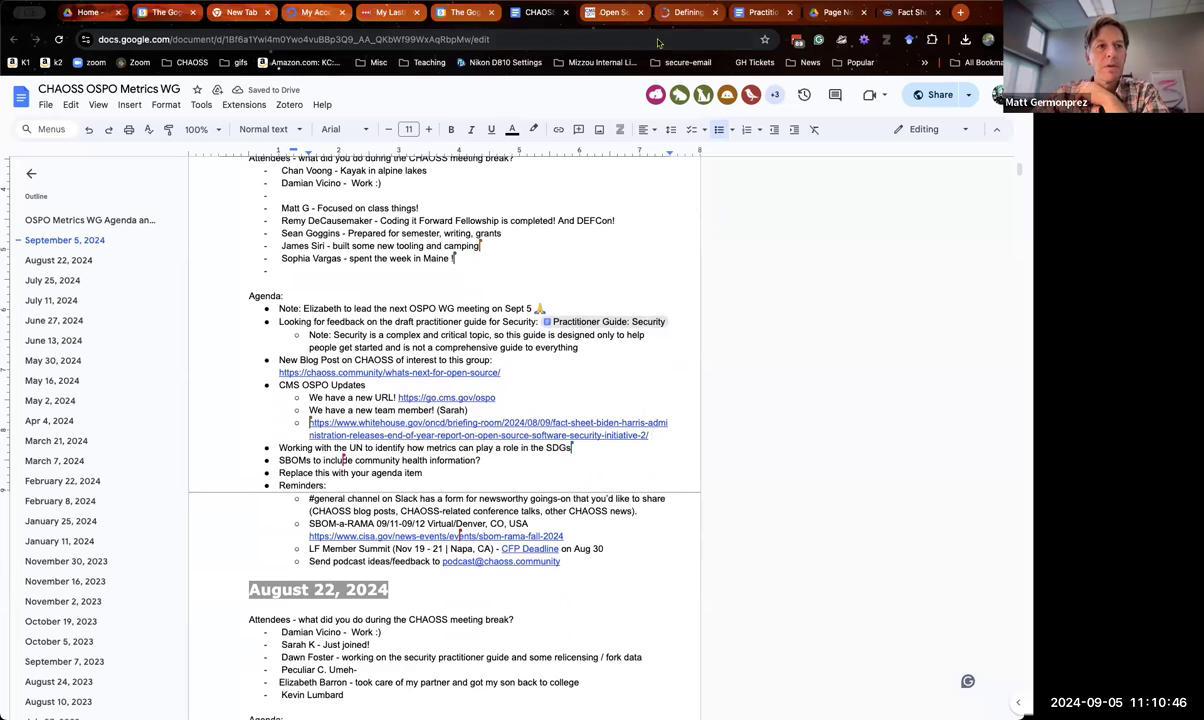
left_click(608, 12)
scroll(508, 456, "down", 5)
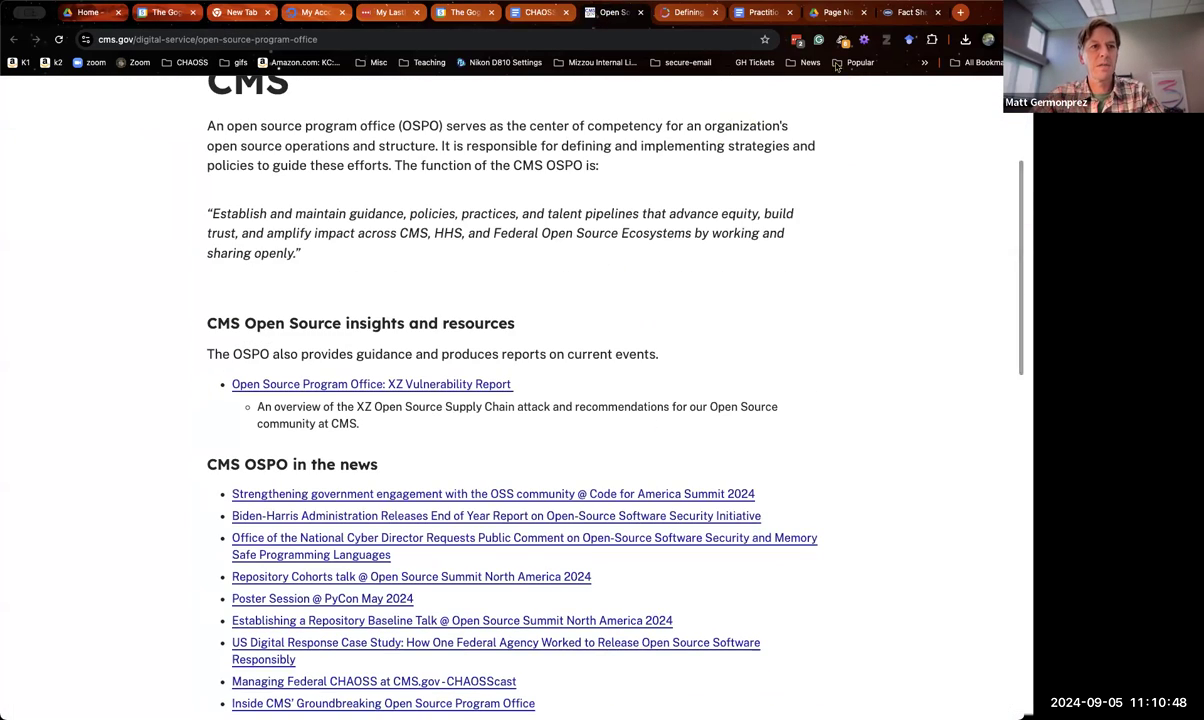
key("super+9")
scroll(505, 407, "down", 15)
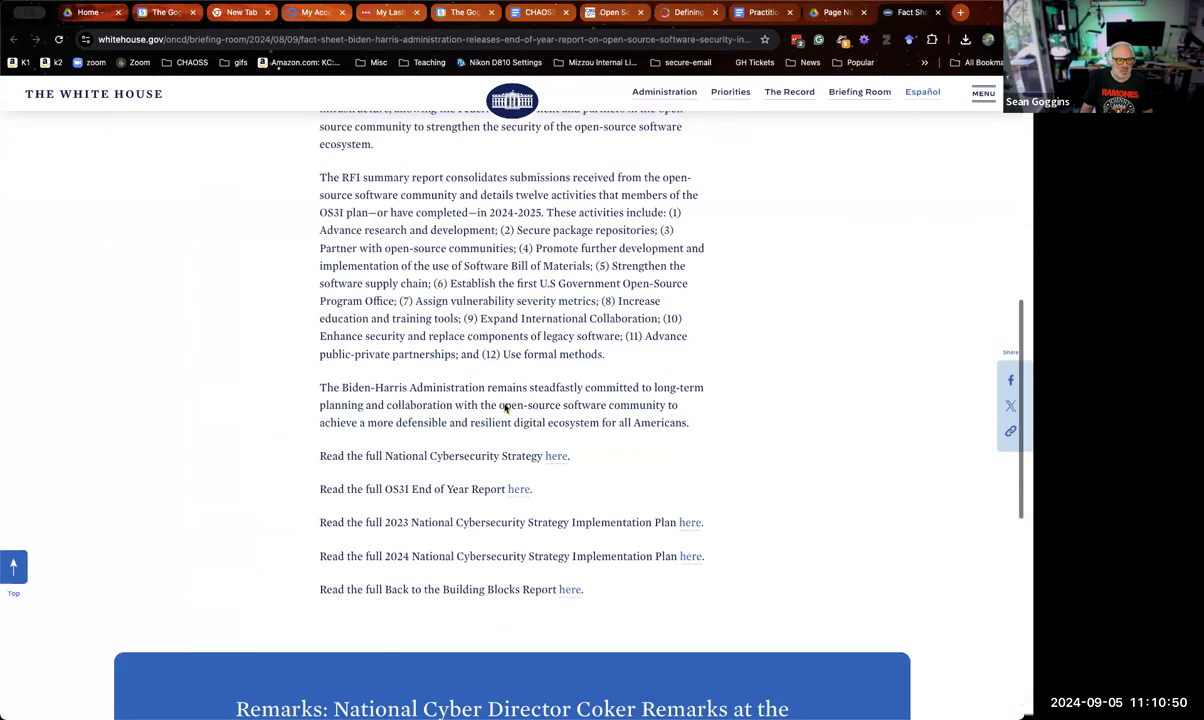
scroll(505, 408, "up", 10)
scroll(540, 476, "up", 3)
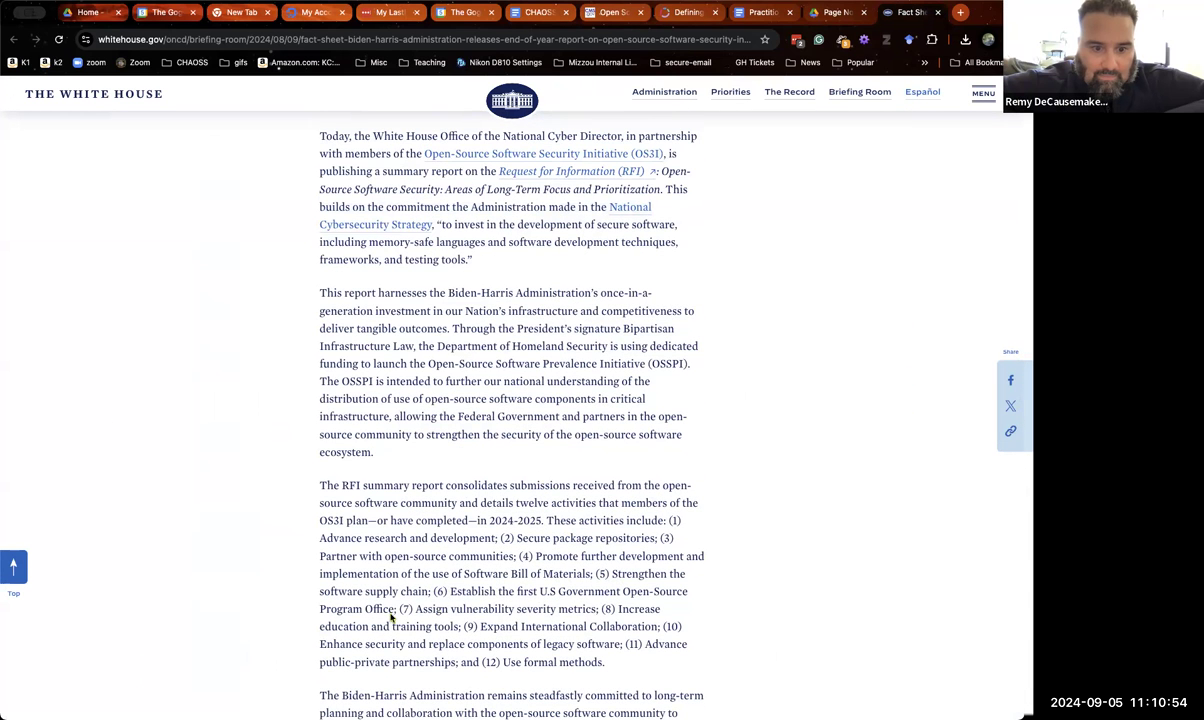
left_click_drag(401, 578, 433, 591)
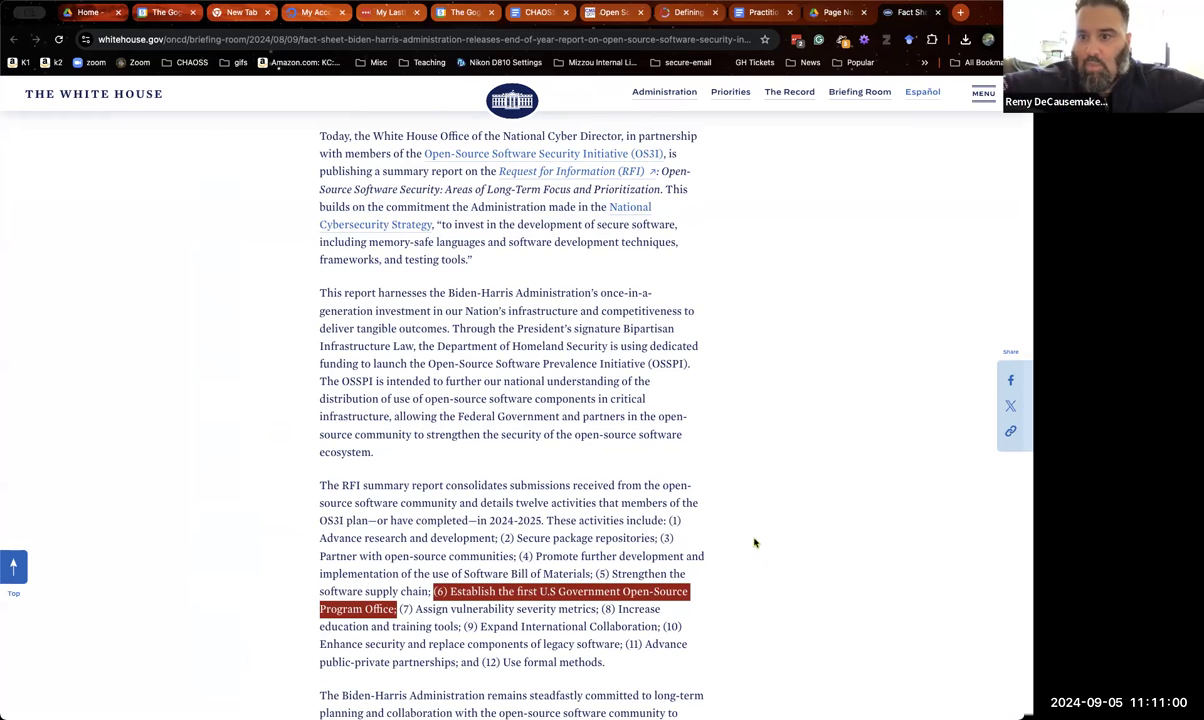
Open the fact sheet's full report and highlight item 6, "Establish the First U.S. Government OSPO", on page 16.
scroll(752, 543, "up", 3)
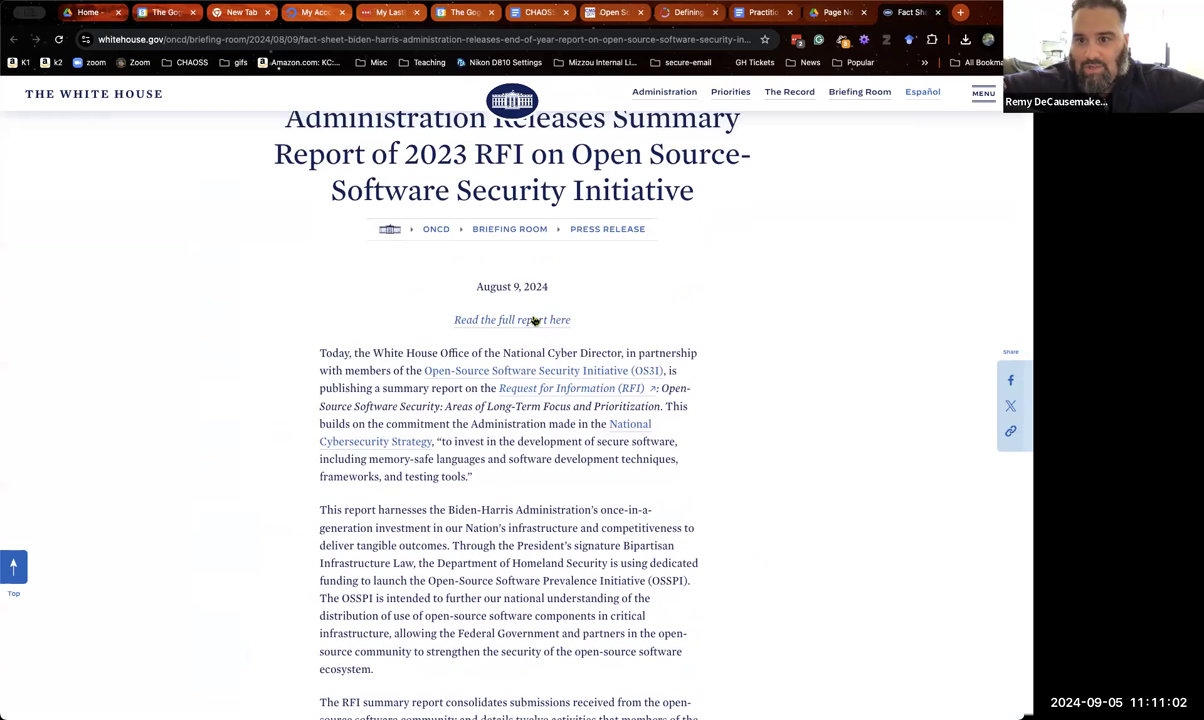
left_click(533, 320)
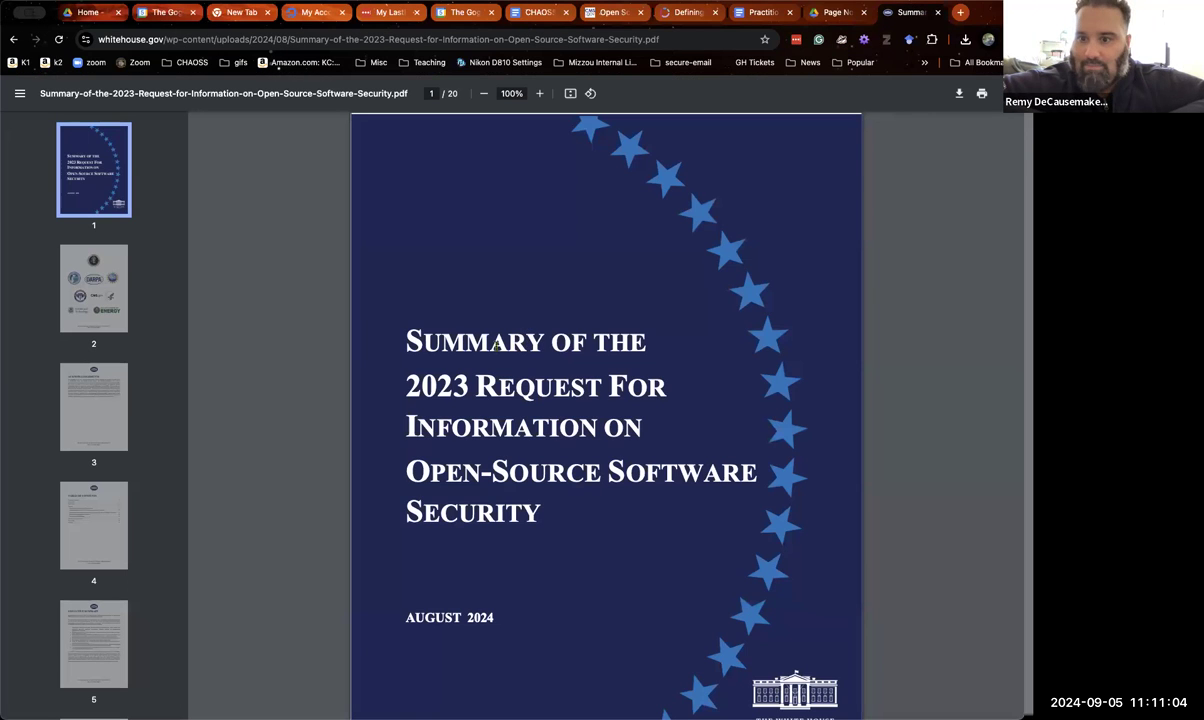
scroll(82, 409, "down", 15)
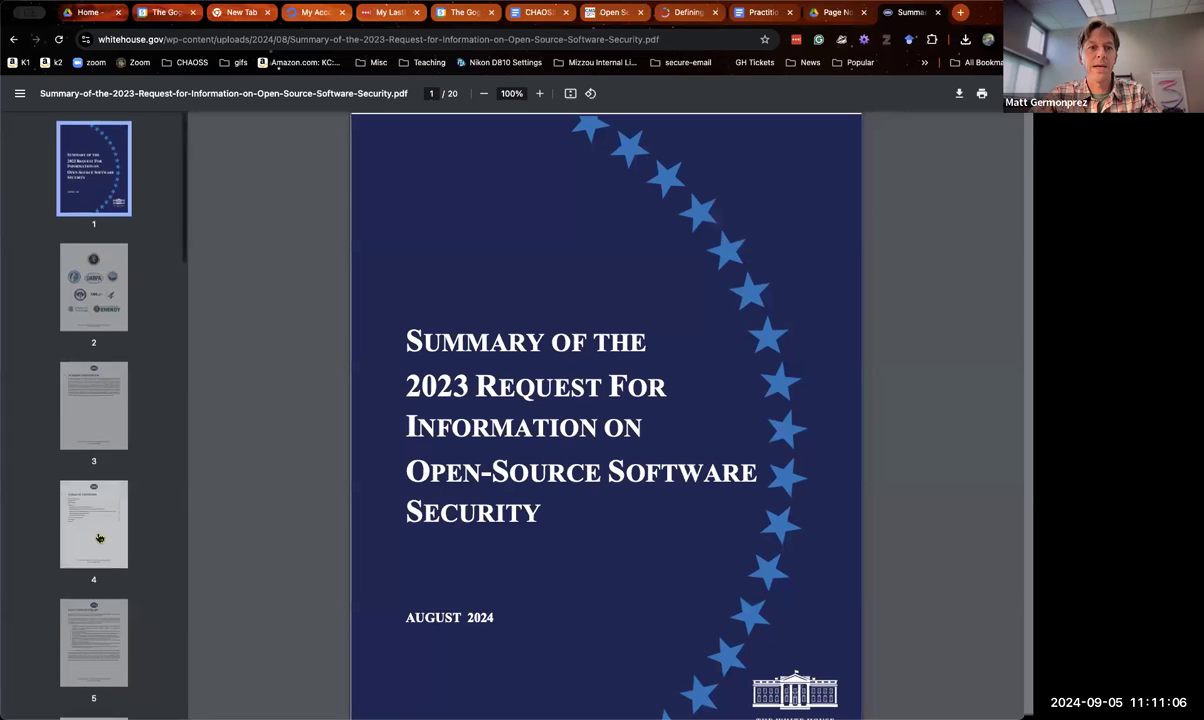
left_click(82, 409)
scroll(85, 360, "up", 3)
left_click(87, 325)
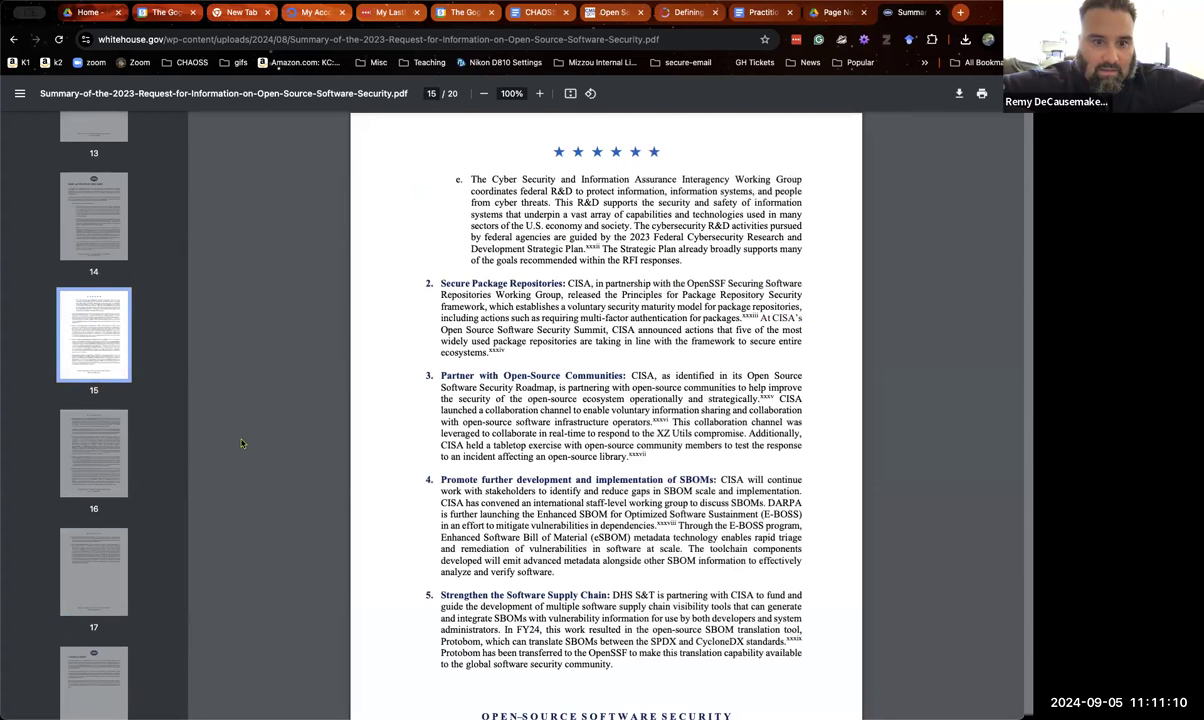
key("Right")
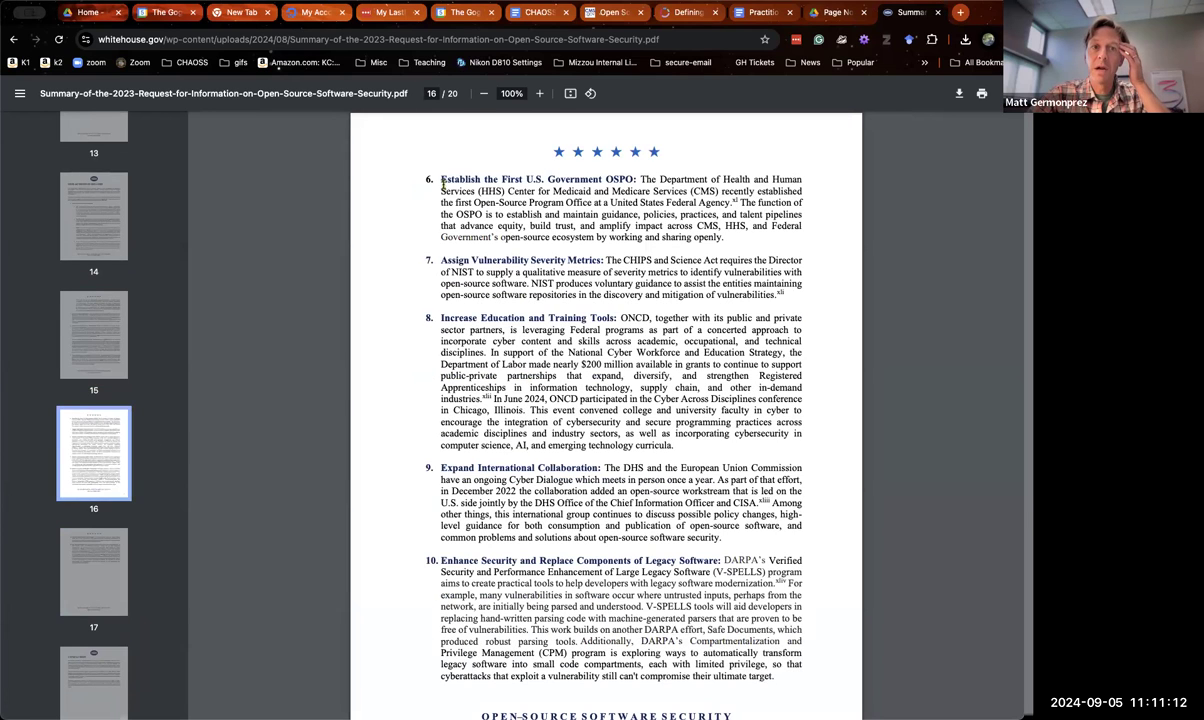
left_click_drag(439, 176, 685, 230)
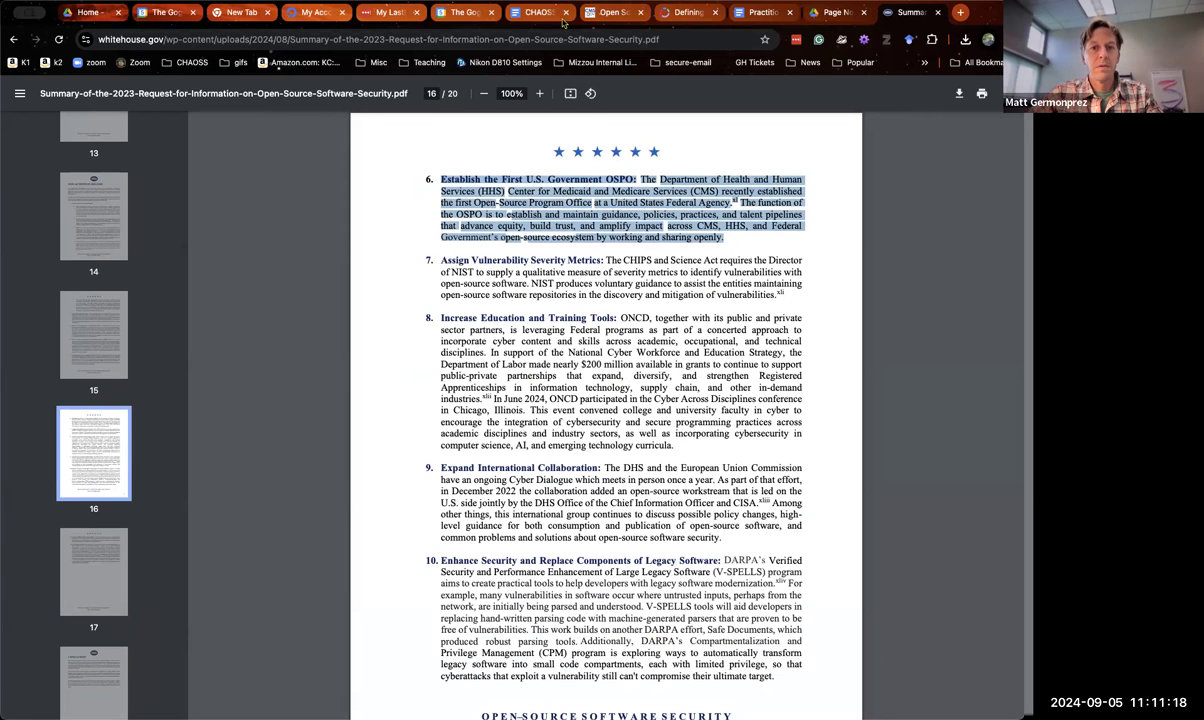
Add the sub-item "Kickoff for the OSS-EU Conference" under the UN metrics and SDGs item in the September 5 agenda.
left_click(529, 17)
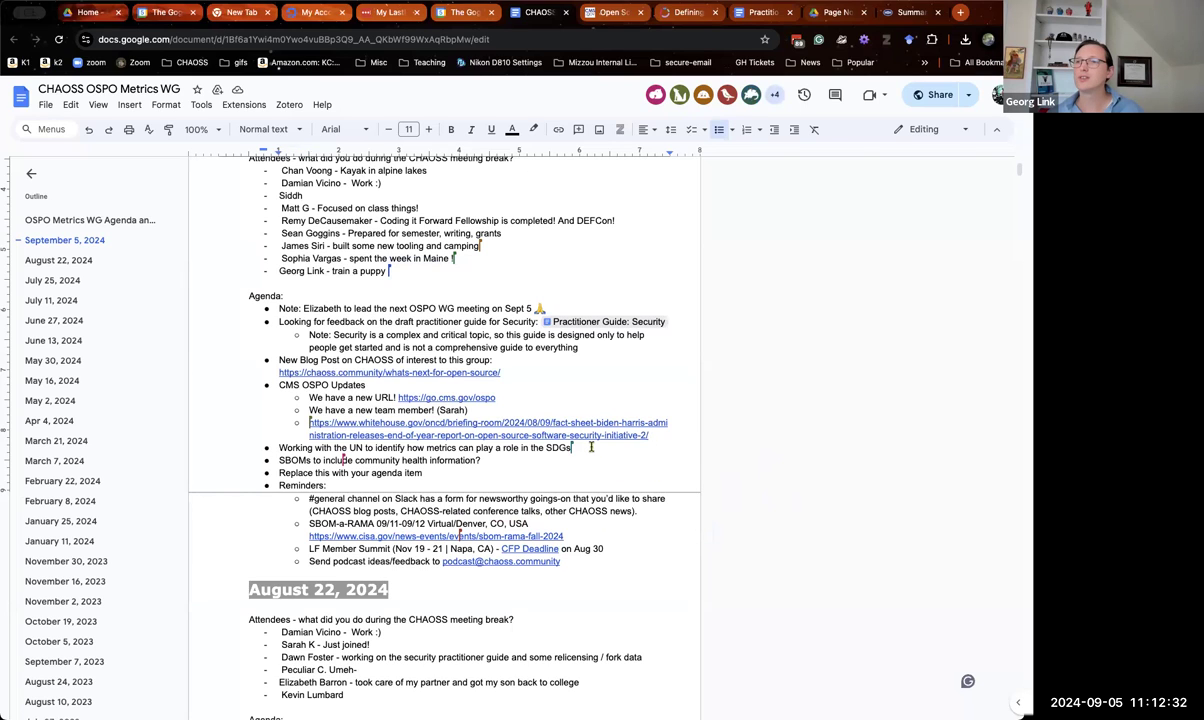
key("Return")
key("Tab")
type("Kickoff f")
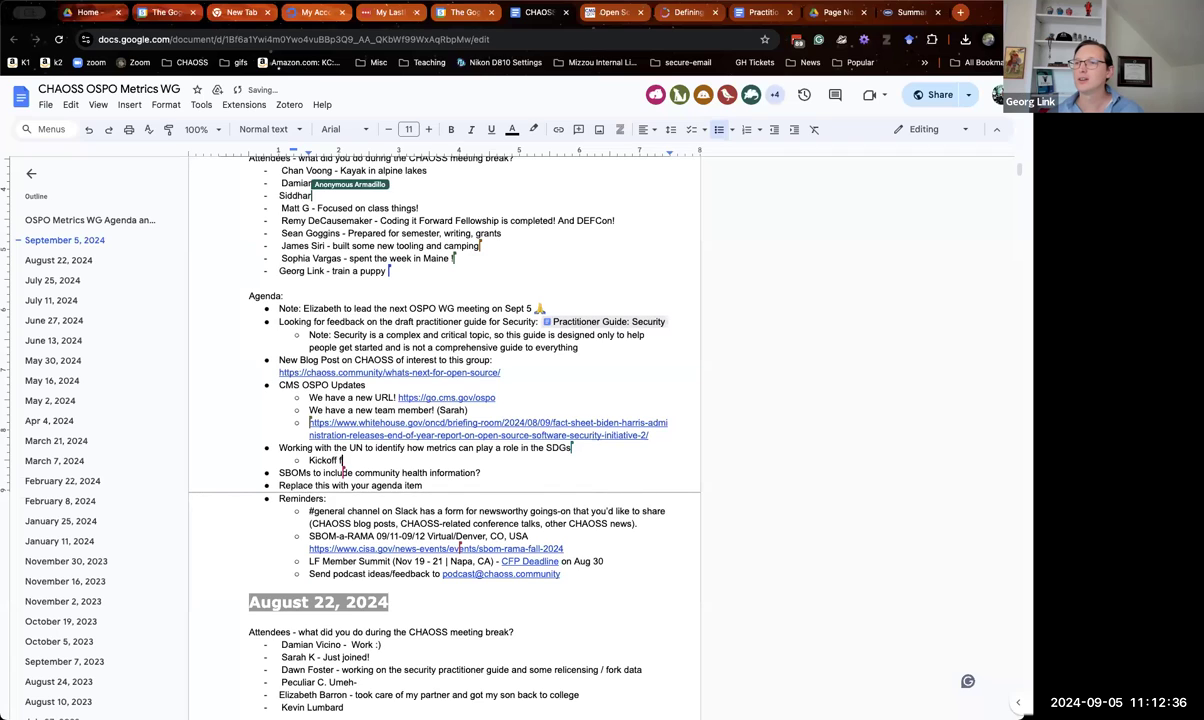
type("or the OSS")
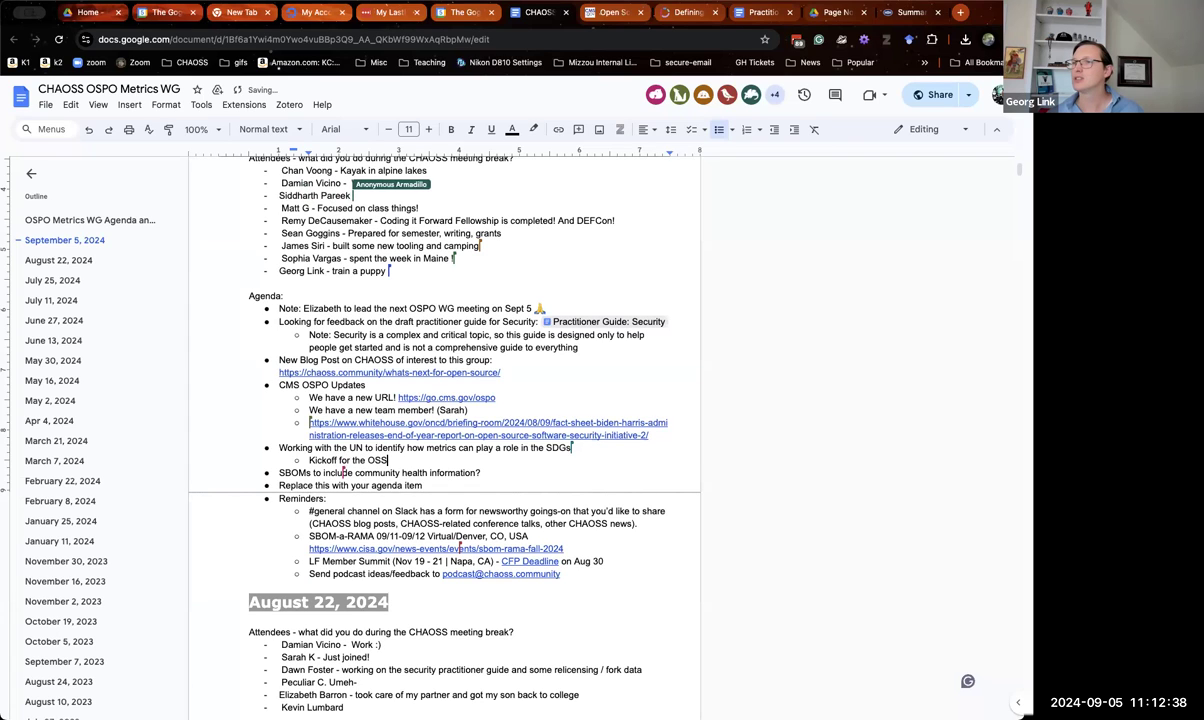
type("-EU Conference")
Add a second sub-item, "Draft facilitation guide:", followed by the linked UN SDGs Impact document for OSSummit EU 2024.
key("Return")
type("Drafrt")
key("BackSpace")
key("BackSpace")
type("t facilitation gu")
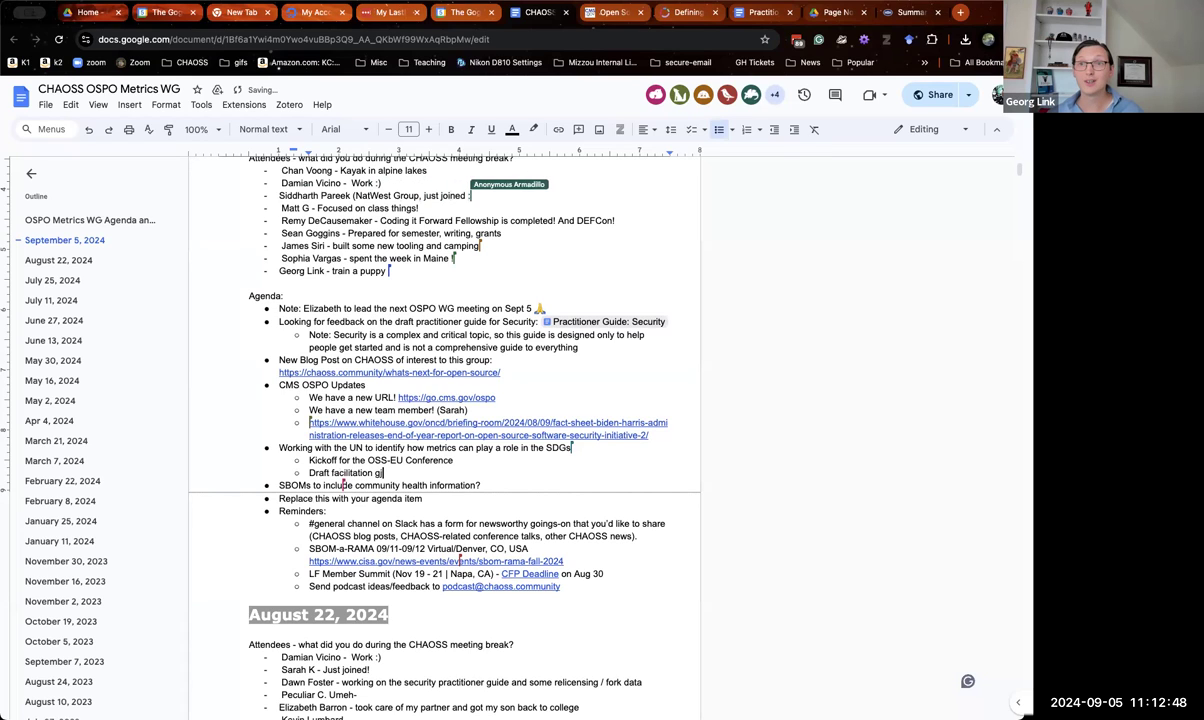
type("ide: UN SDGs Impact M")
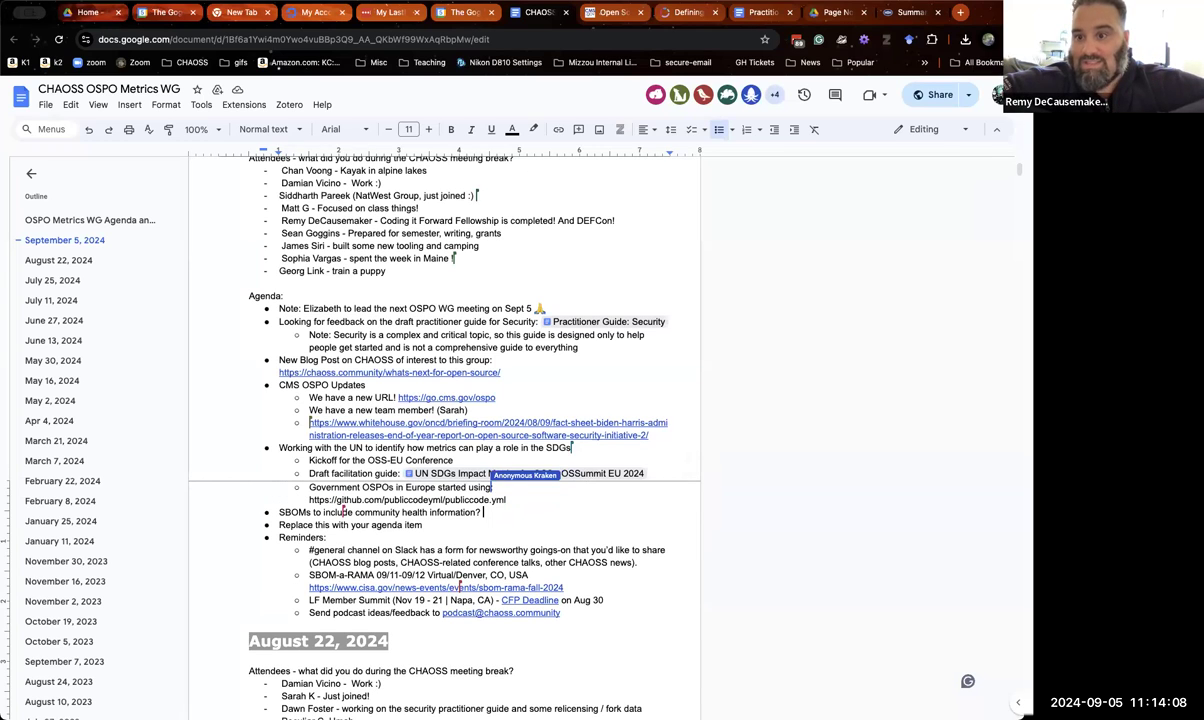
Open the linked publiccode.yml GitHub repository and examine what its README says the metadata standard is for.
left_click(407, 499, "ctrl")
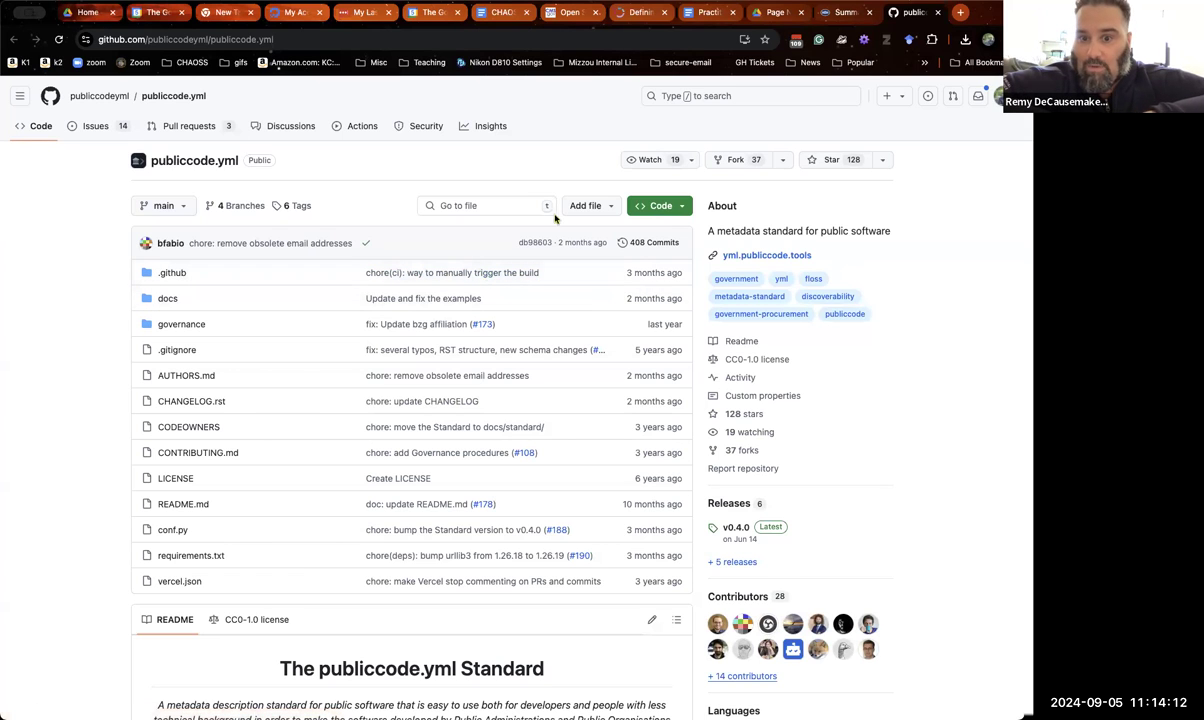
scroll(568, 358, "down", 2)
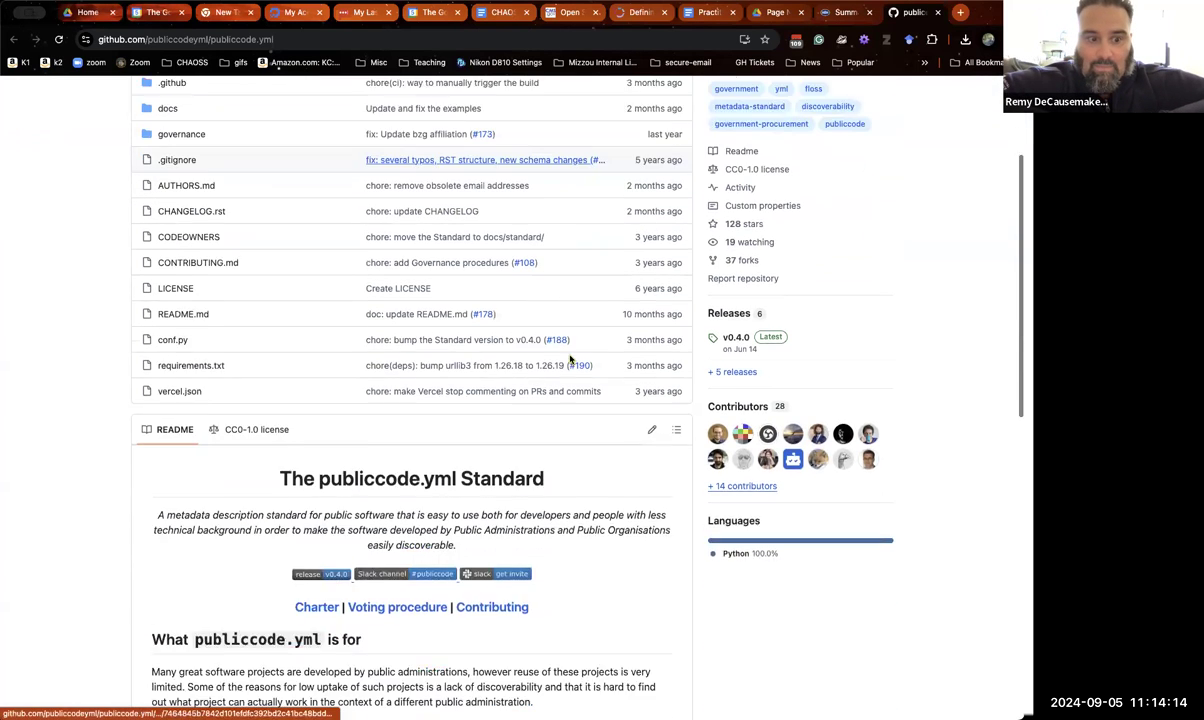
scroll(570, 358, "down", 4)
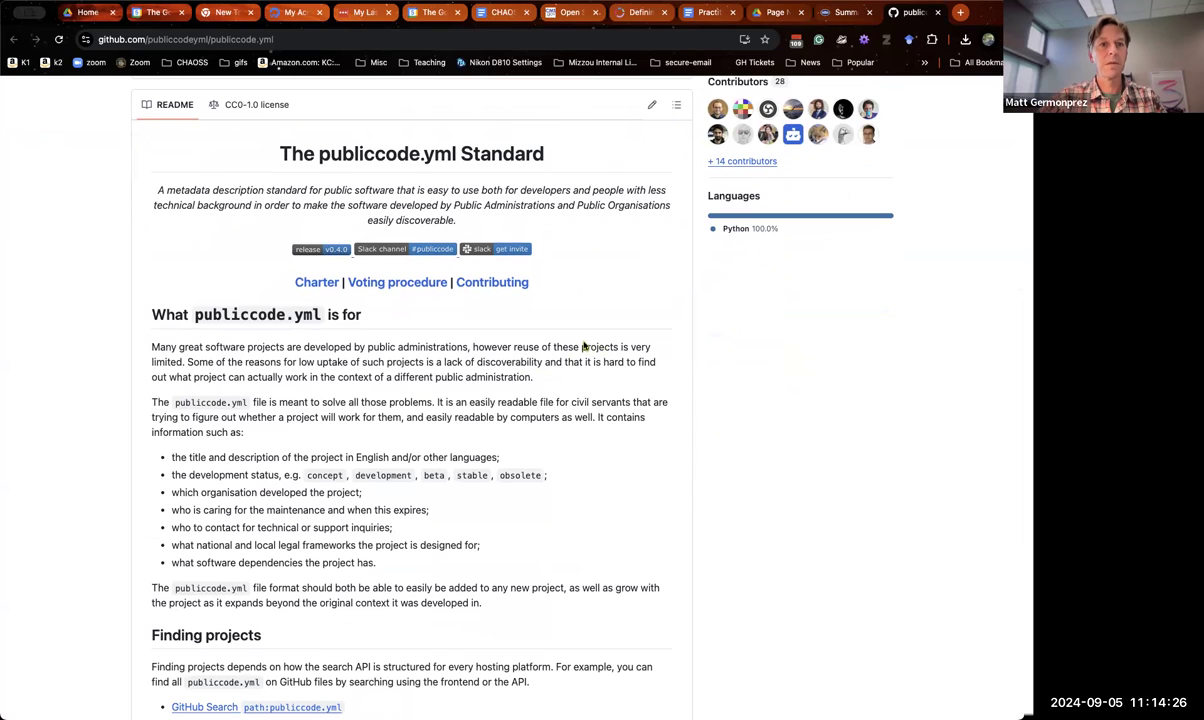
left_click(499, 13)
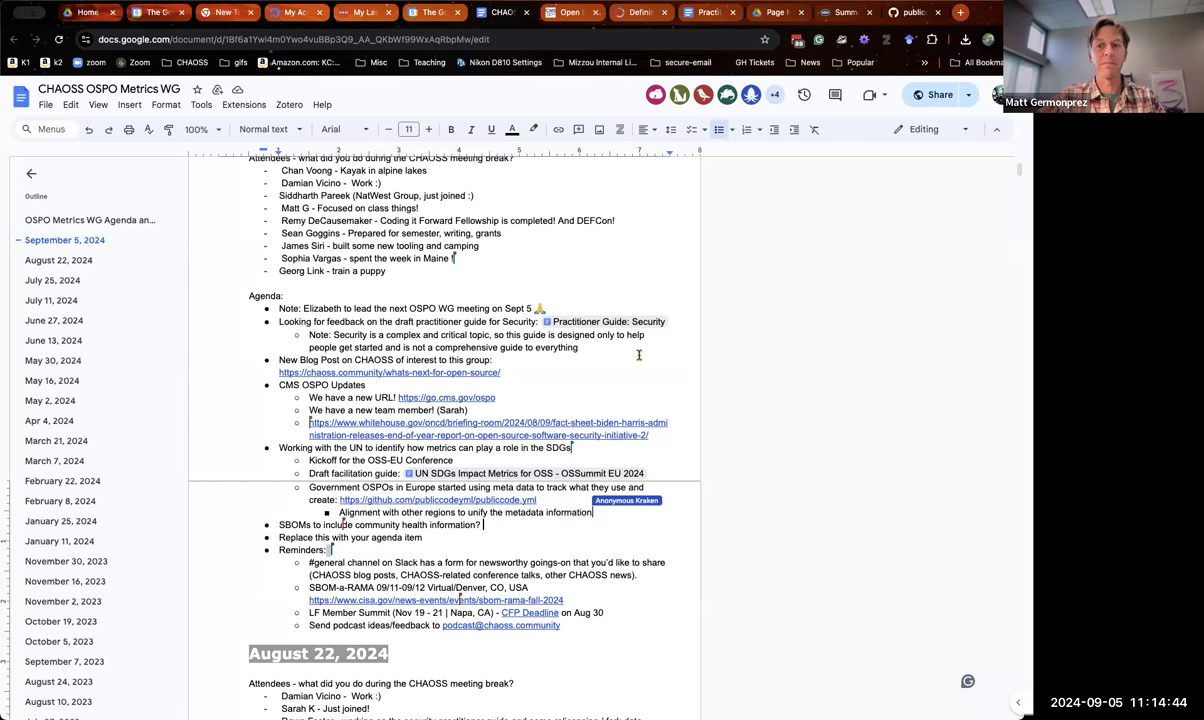
left_click(913, 14)
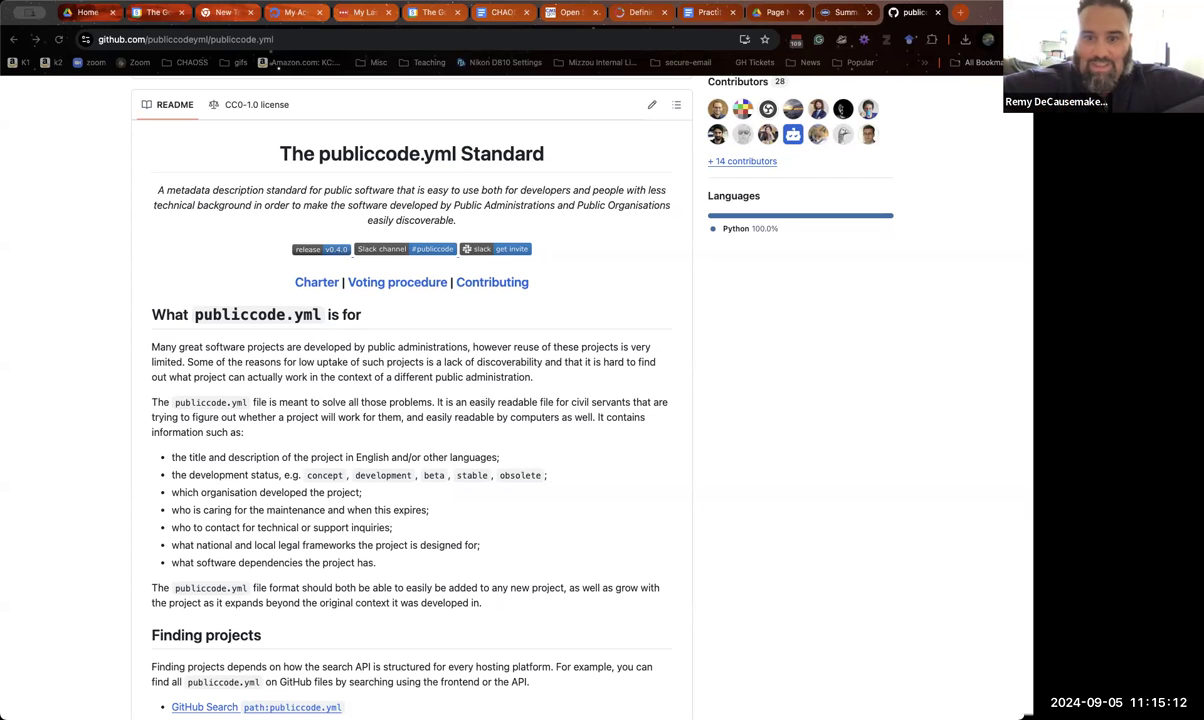
In the DSACMS repo-scaffolder repository, open cookiecutter.json from tier3's repometrics folder and expand the {{cookiecutter.project_type}} folder.
key("super+grave")
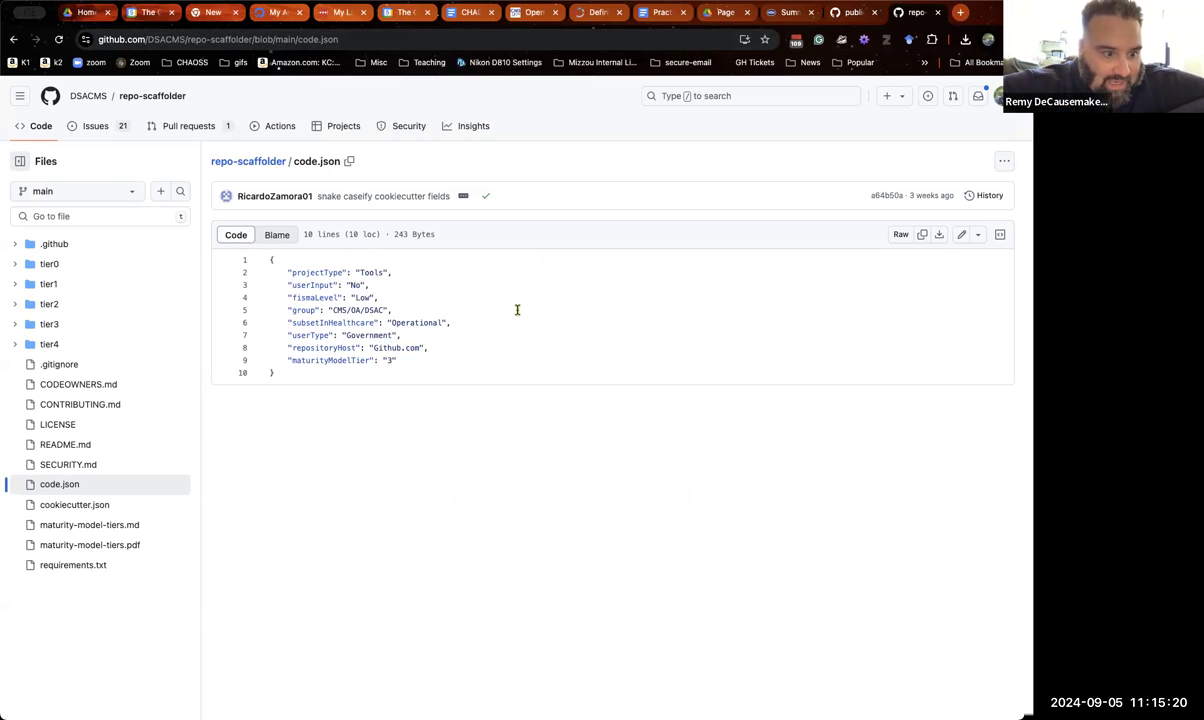
left_click(15, 324)
left_click(21, 364)
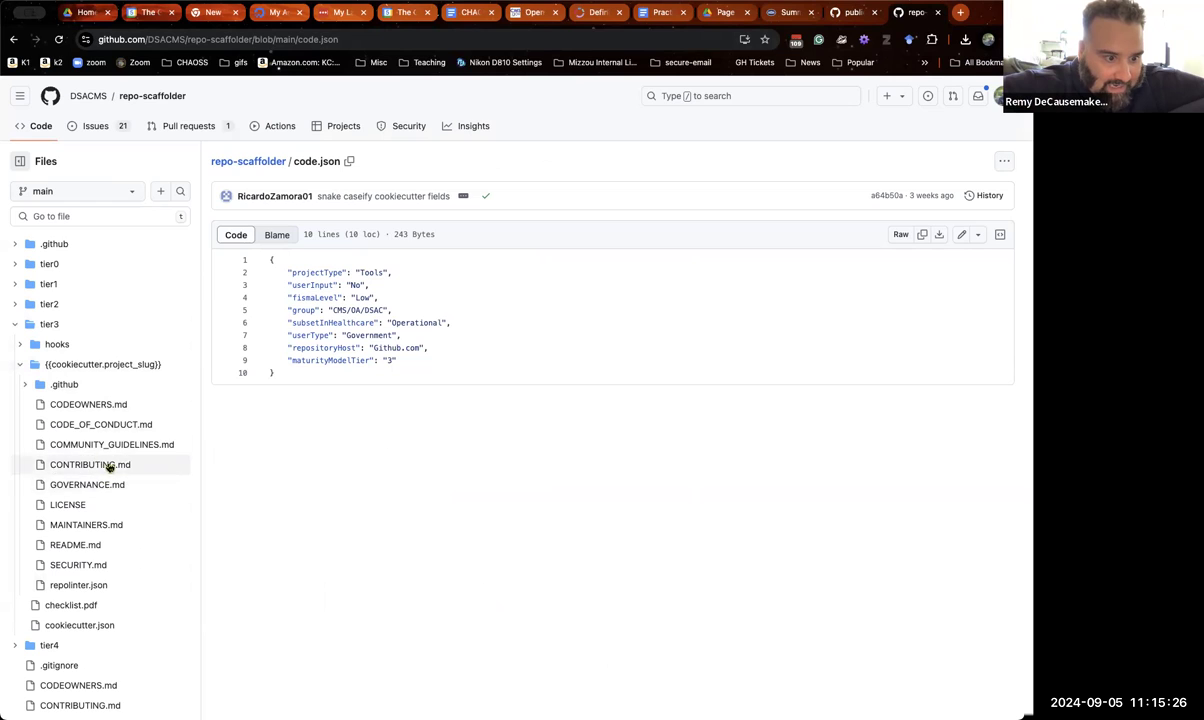
left_click(25, 384)
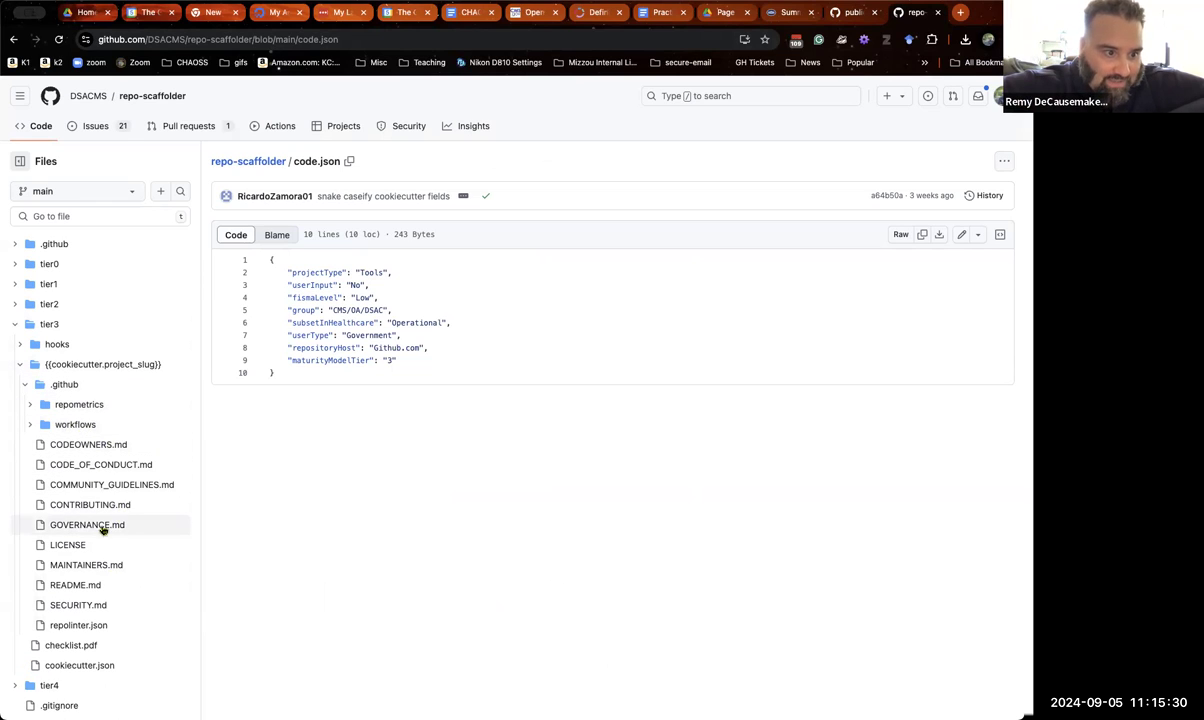
left_click(31, 405)
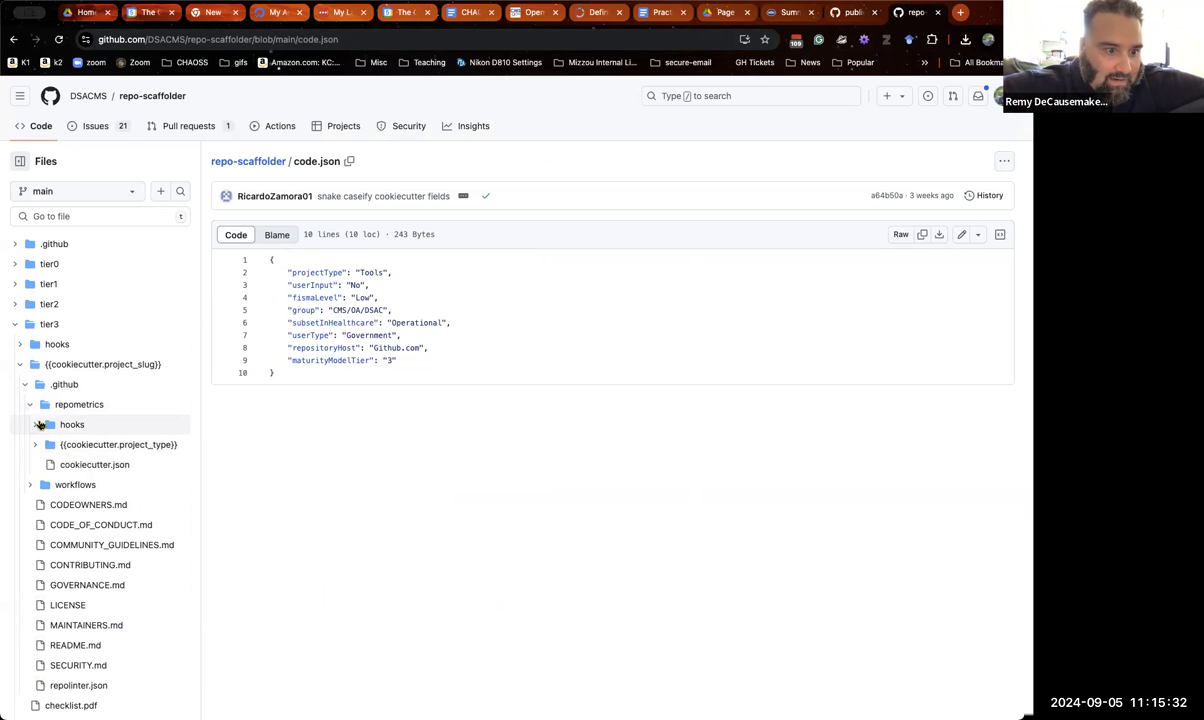
left_click(60, 462)
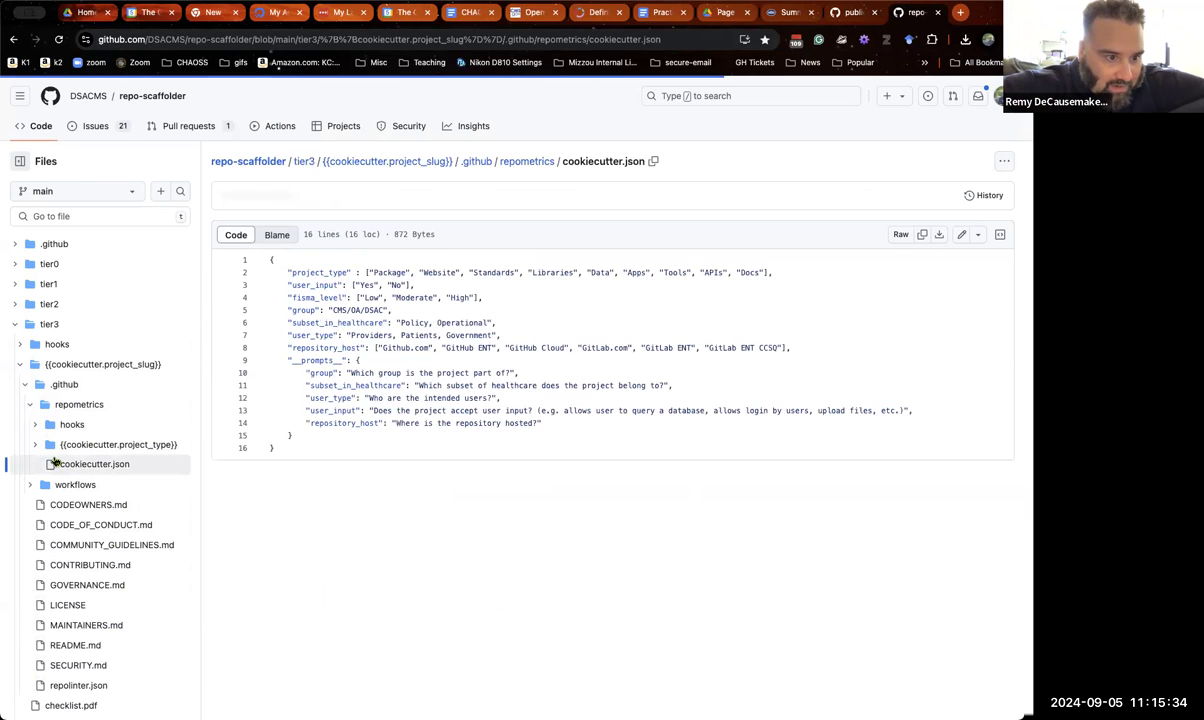
left_click(38, 446)
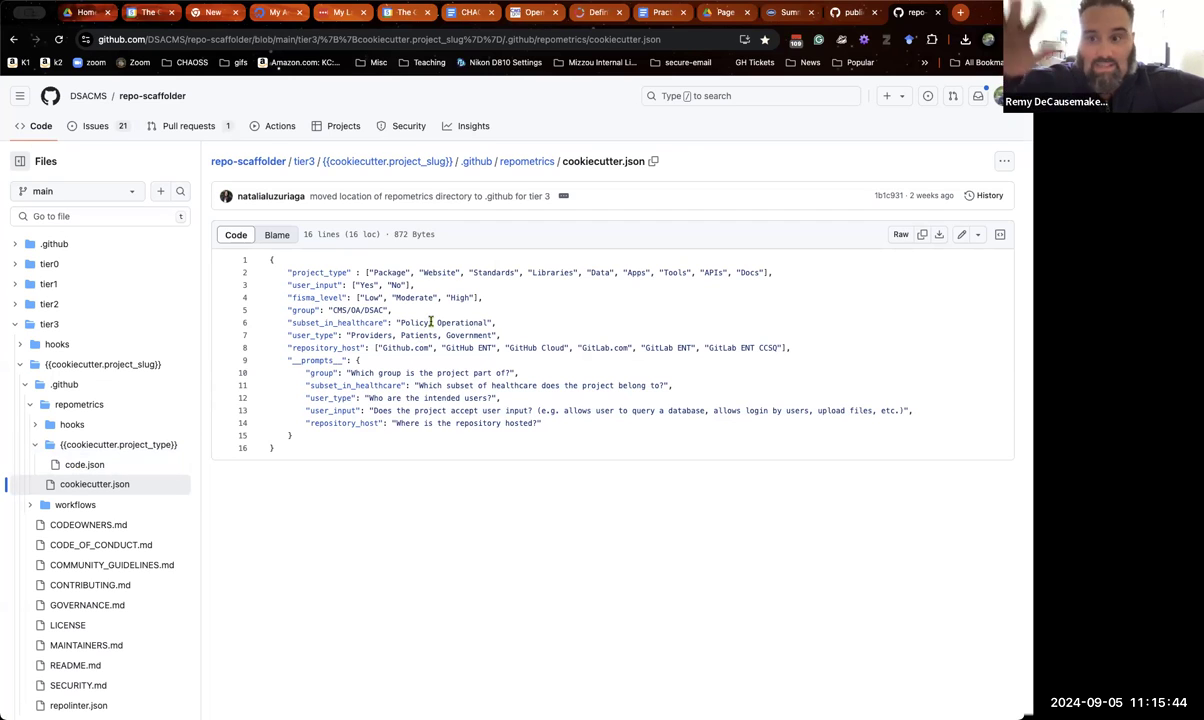
Copy the web address of the tier3 cookiecutter.json page and return to the CHAOSS OSPO Metrics WG document.
left_click(573, 36)
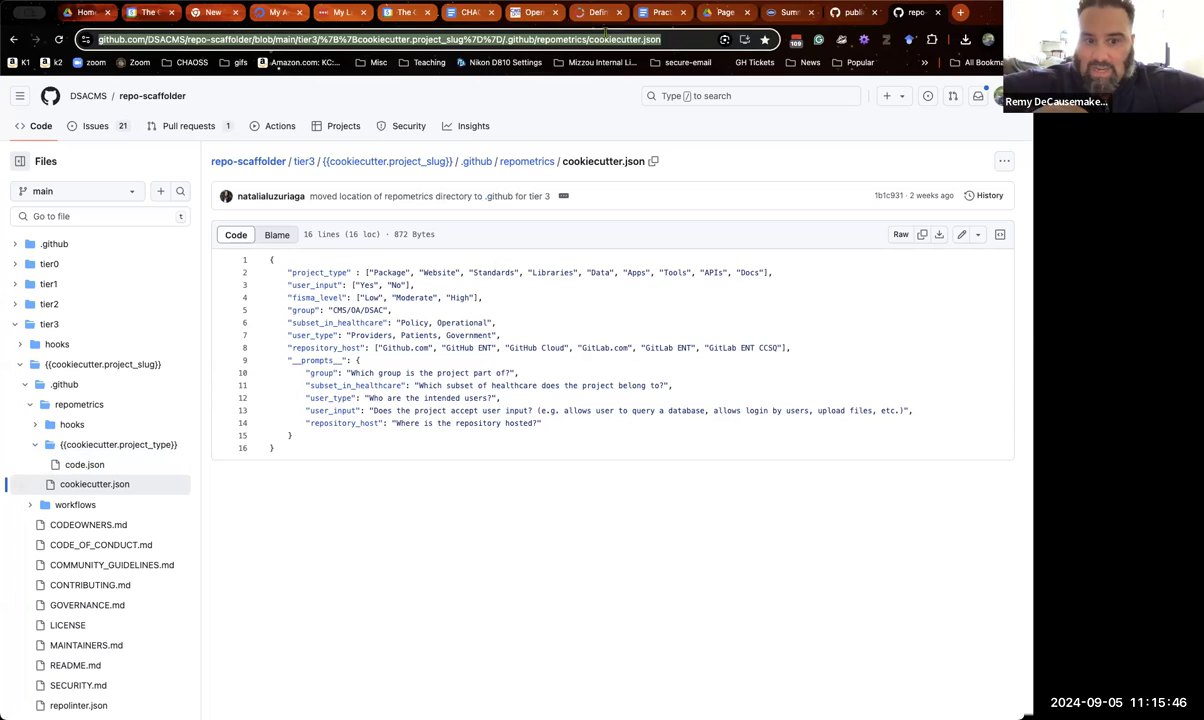
right_click(604, 46)
left_click(662, 144)
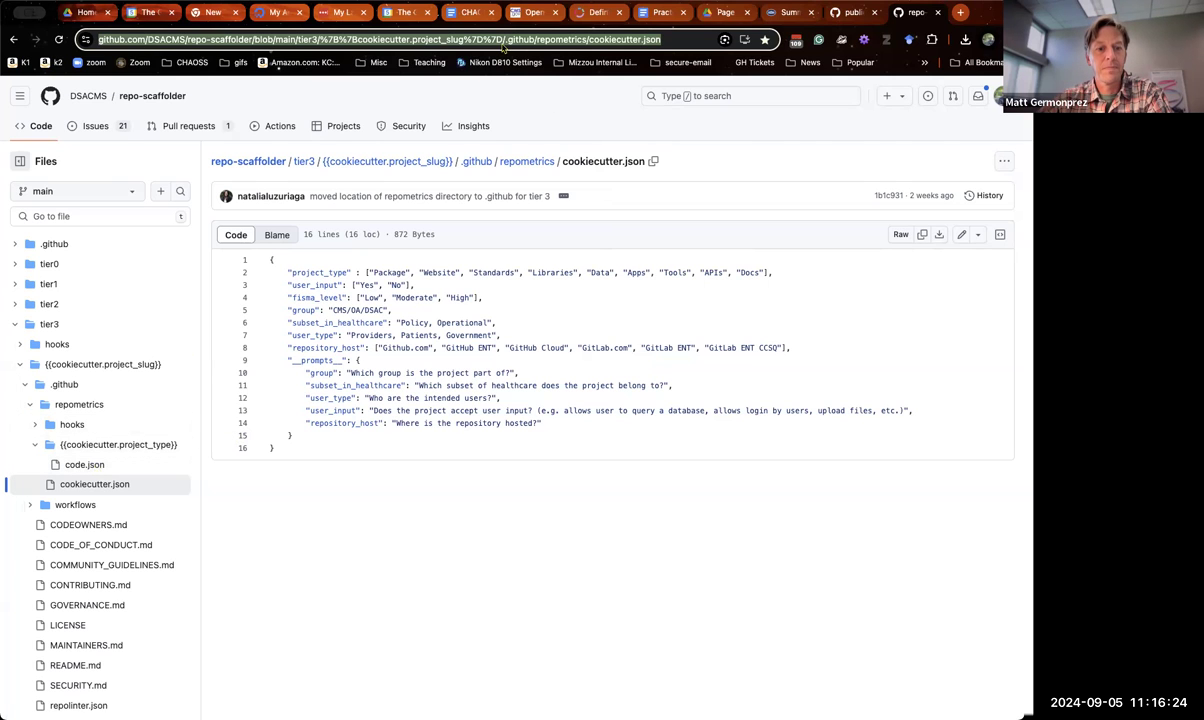
left_click(469, 13)
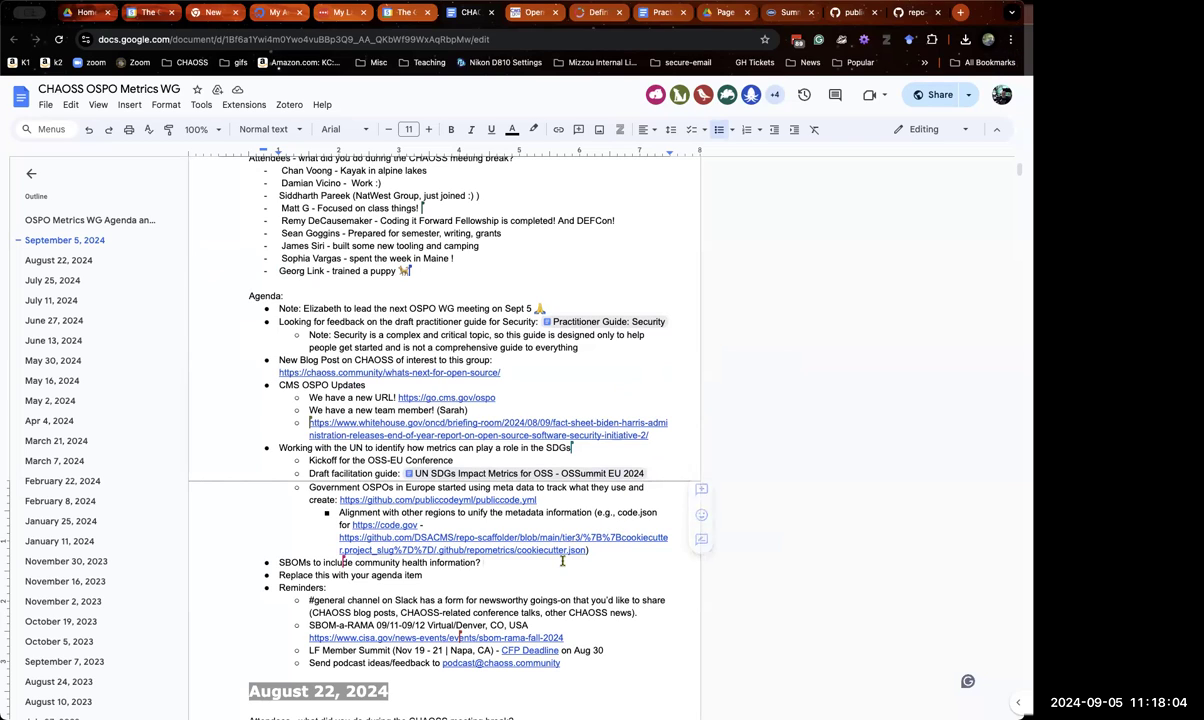
Add the sub-item "How would the mechanism of delivery look?" under the SBOMs community health agenda item, followed by an empty sub-item.
left_click(491, 562)
key("Return")
key("Tab")
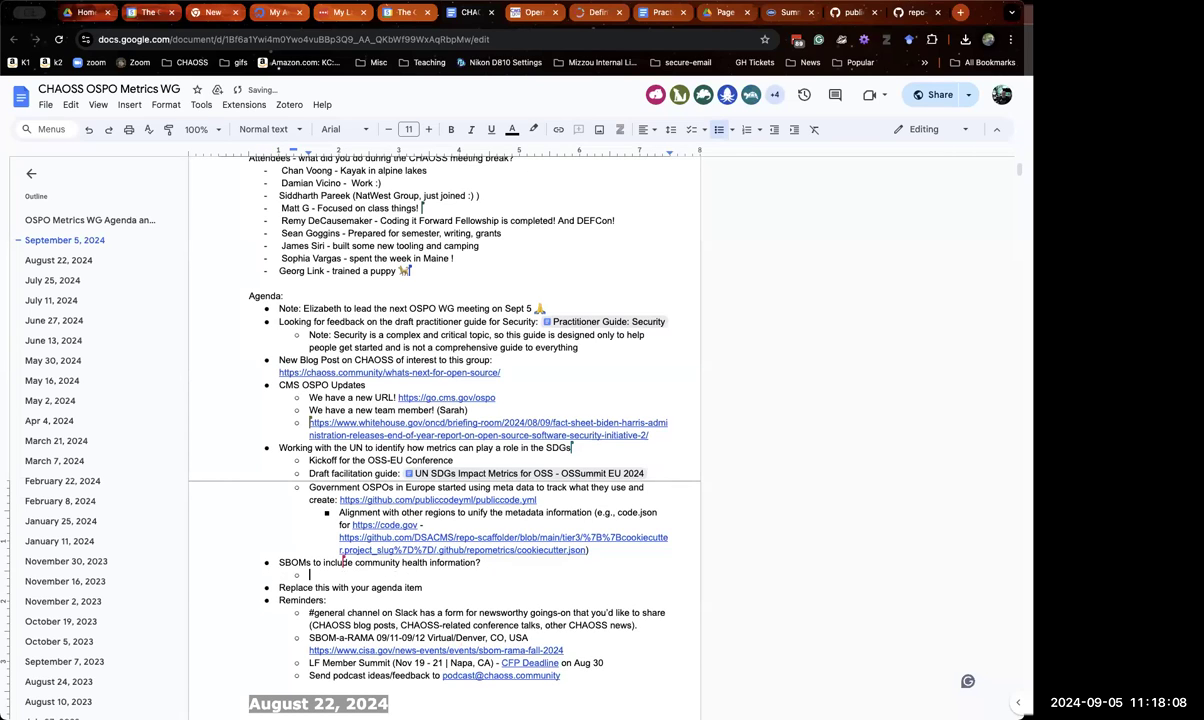
type("How would the mechanism ")
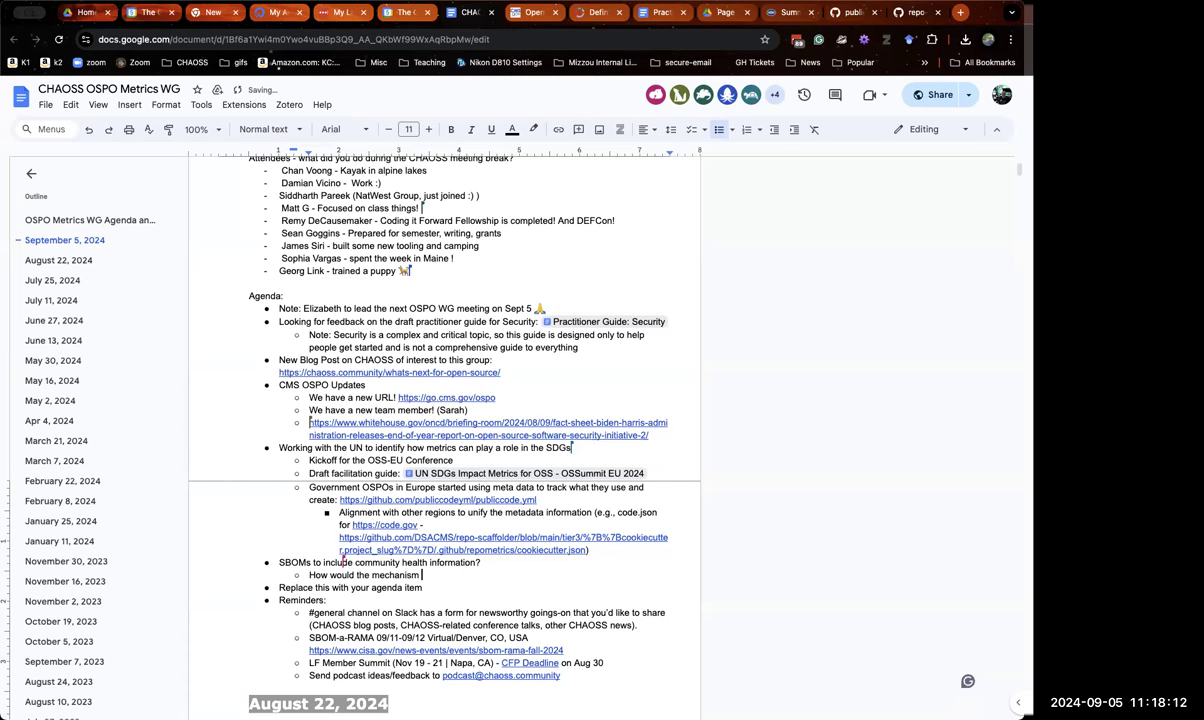
type("of delive")
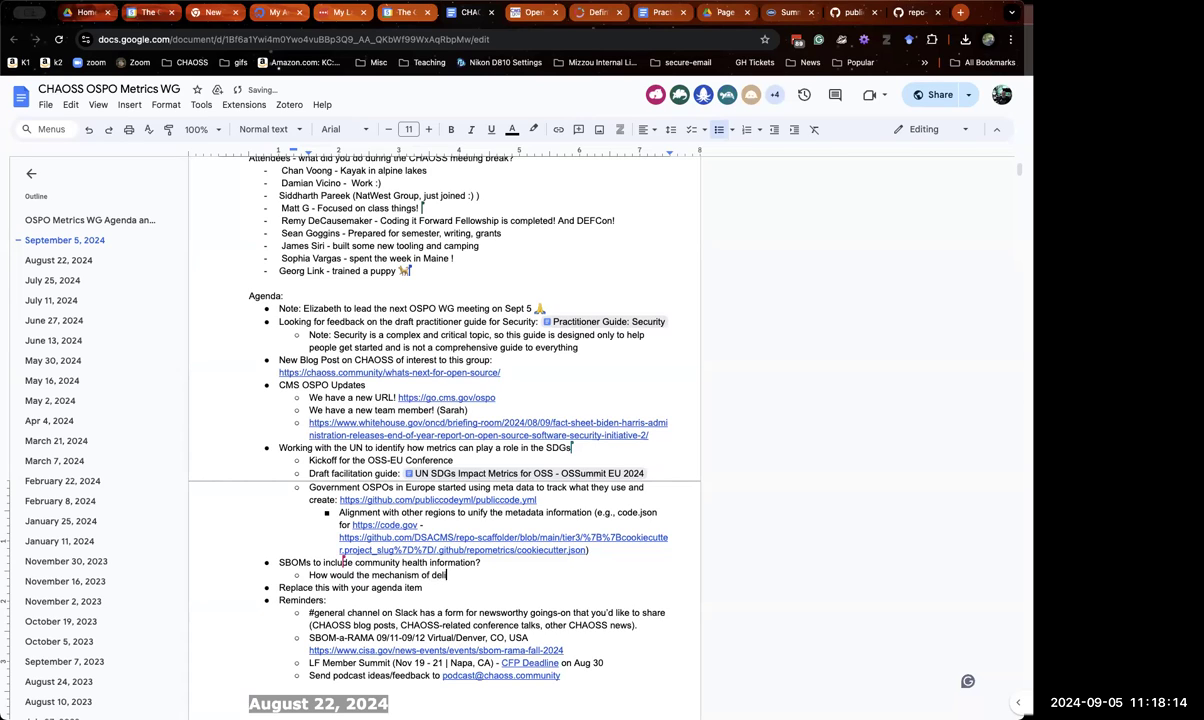
type("ry look")
key("BackSpace")
type("?")
key("Return")
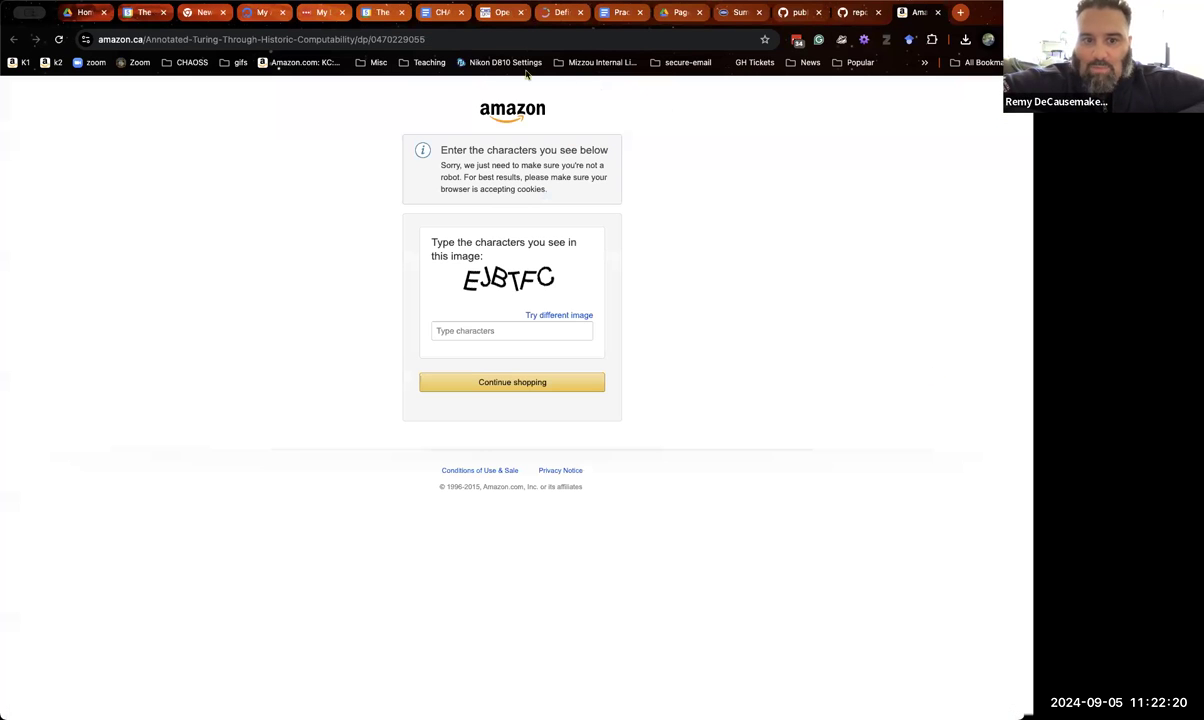
left_click(425, 13)
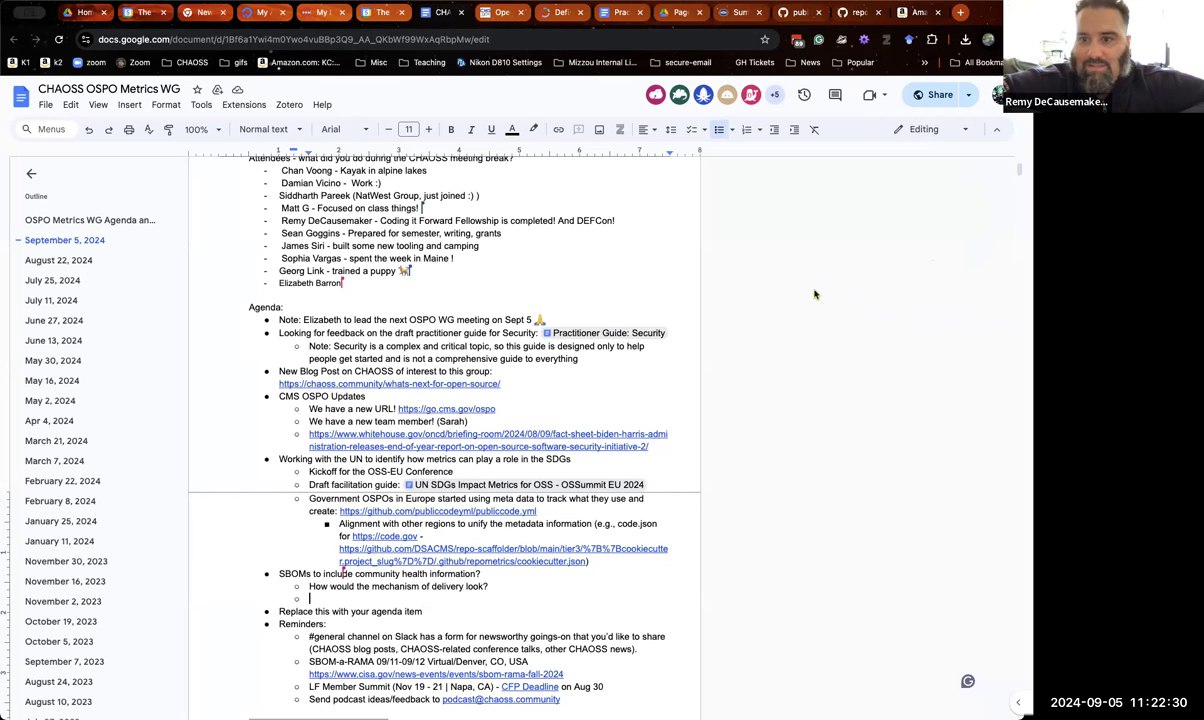
left_click(685, 306)
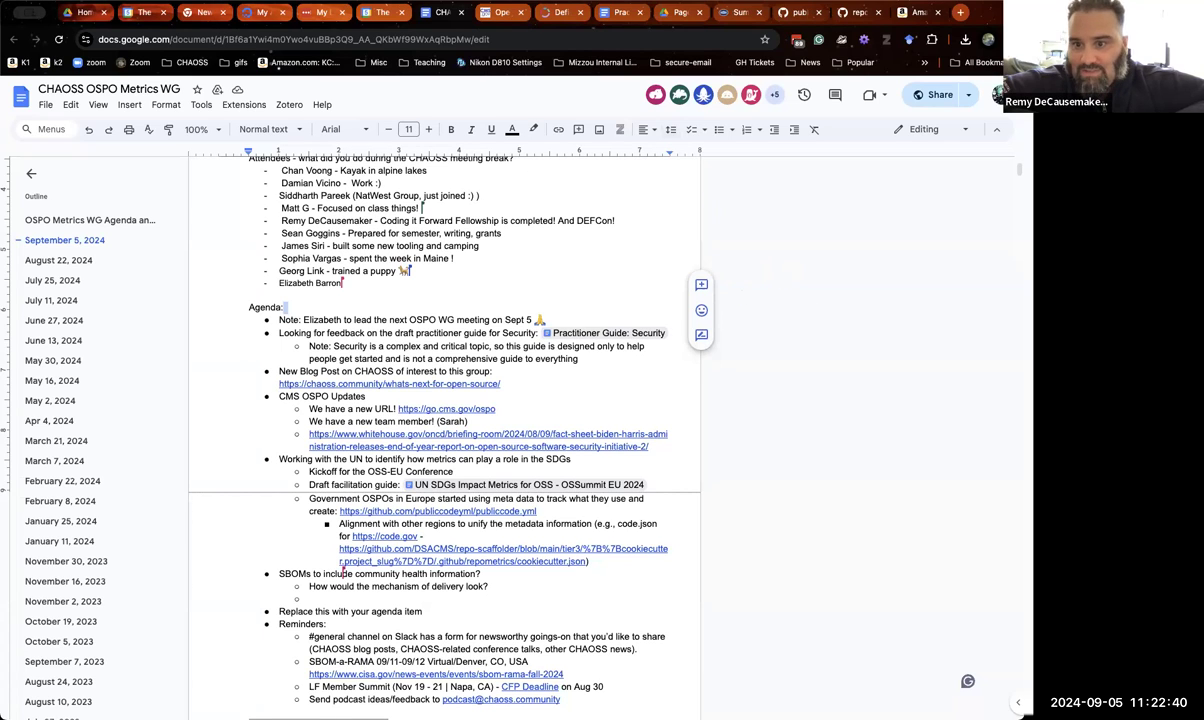
left_click(25, 0)
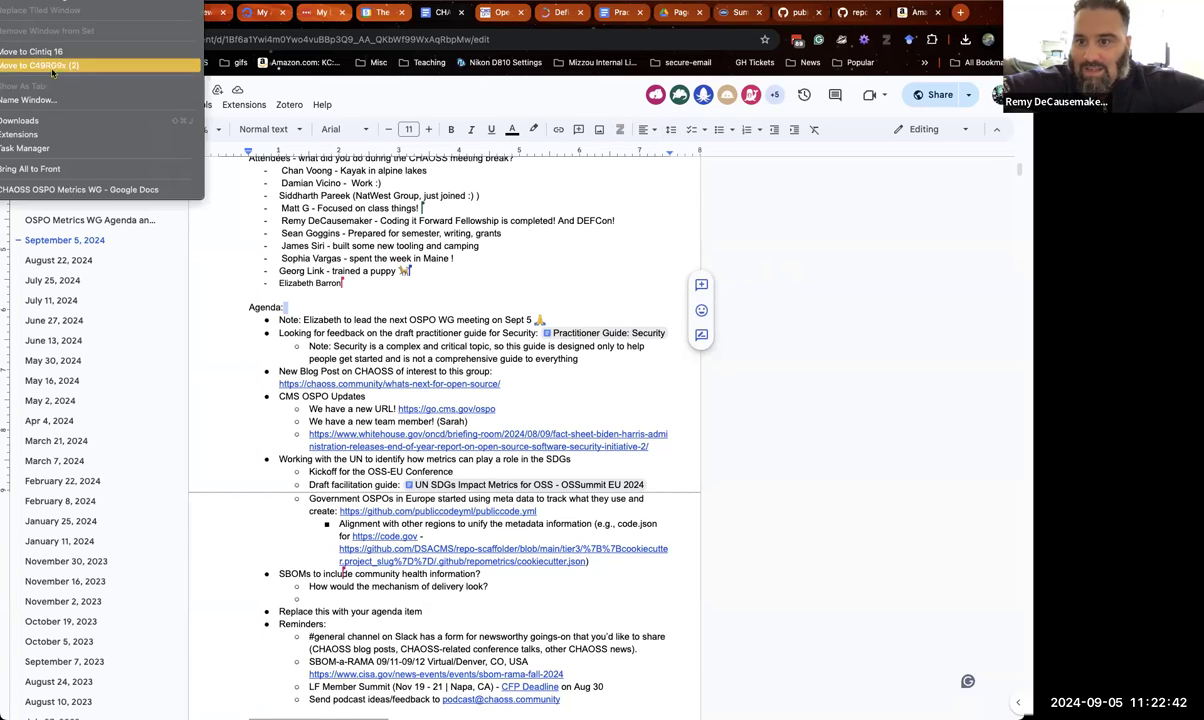
left_click(392, 262)
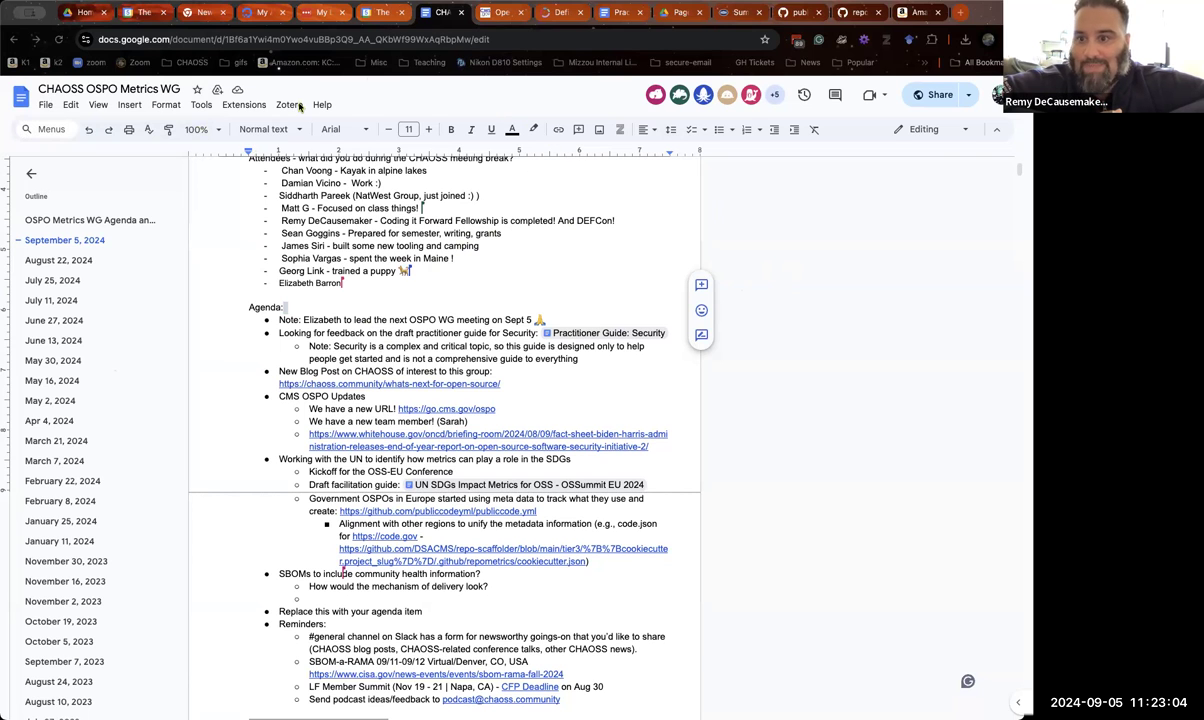
key("ctrl+shift+t")
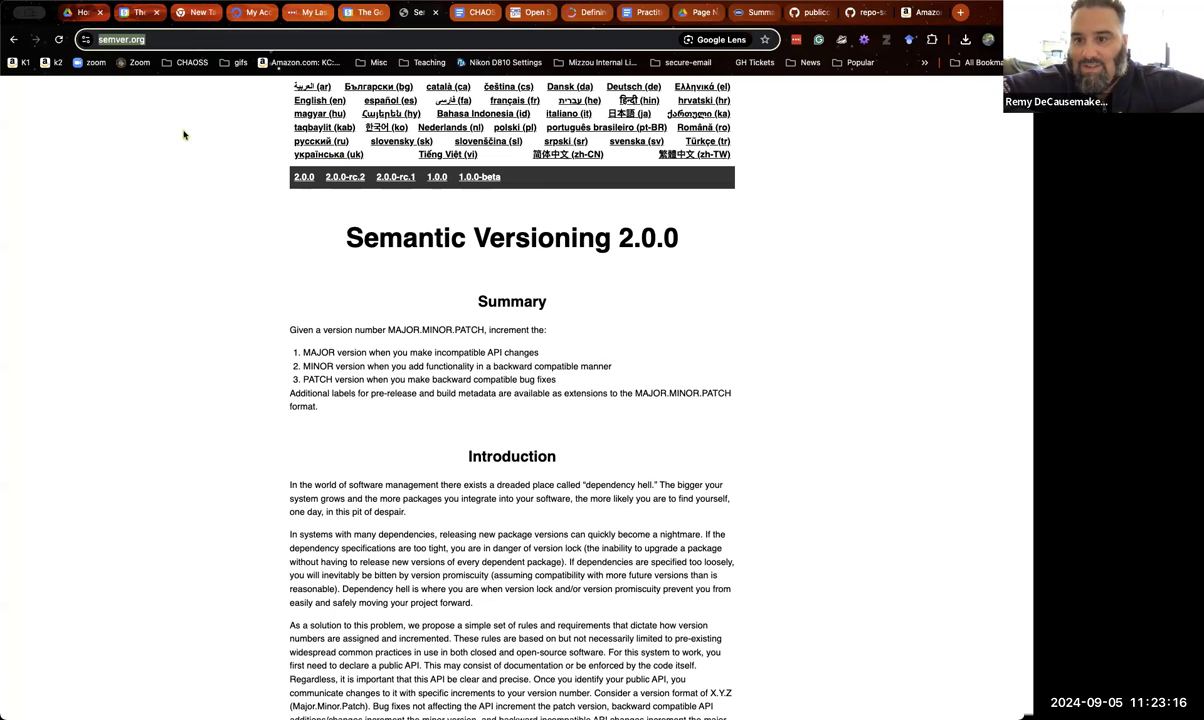
left_click(332, 322)
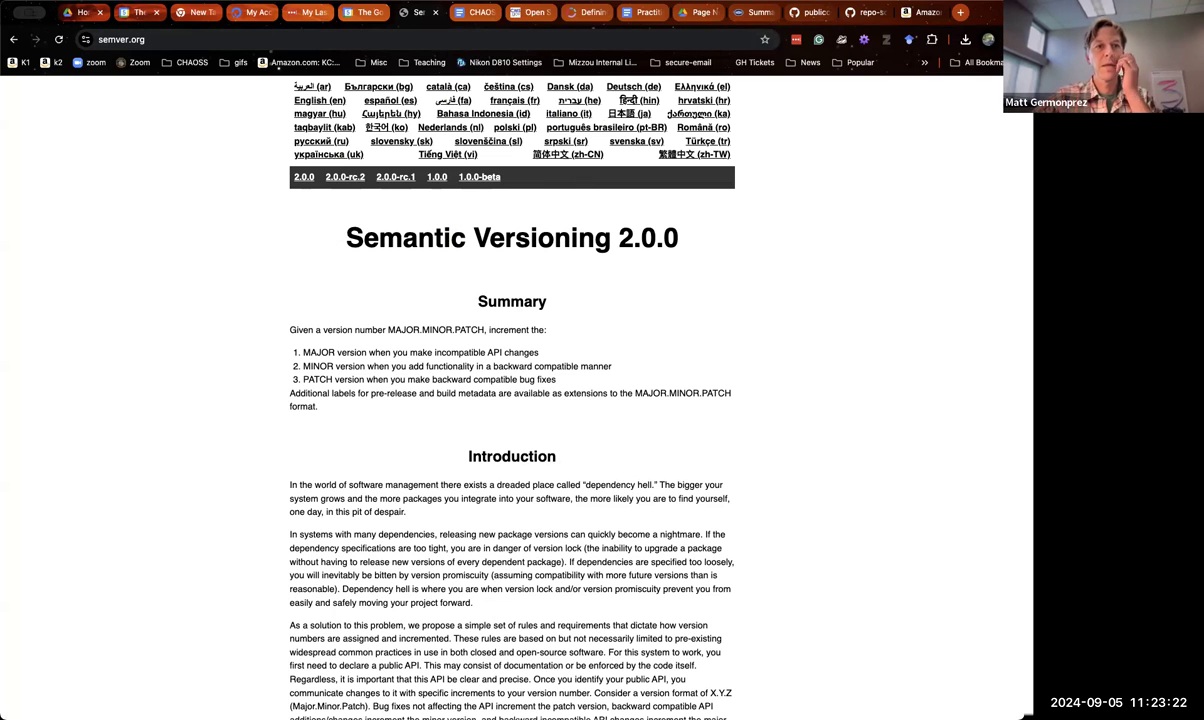
left_click(476, 13)
left_click(452, 598)
type("https://semver.org/")
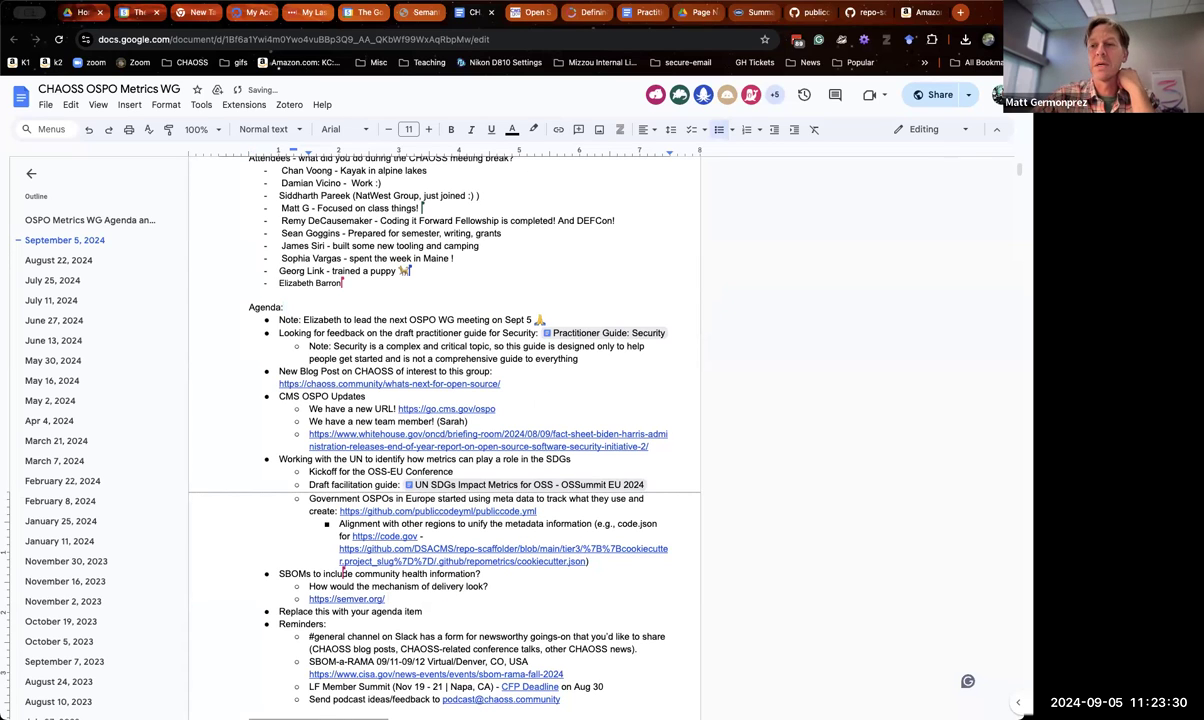
Add the SBOMs sub-item "Annotations perhaps instead of it being “part of the SBOM”", followed by an empty sub-item.
key("Return")
type("Annotations")
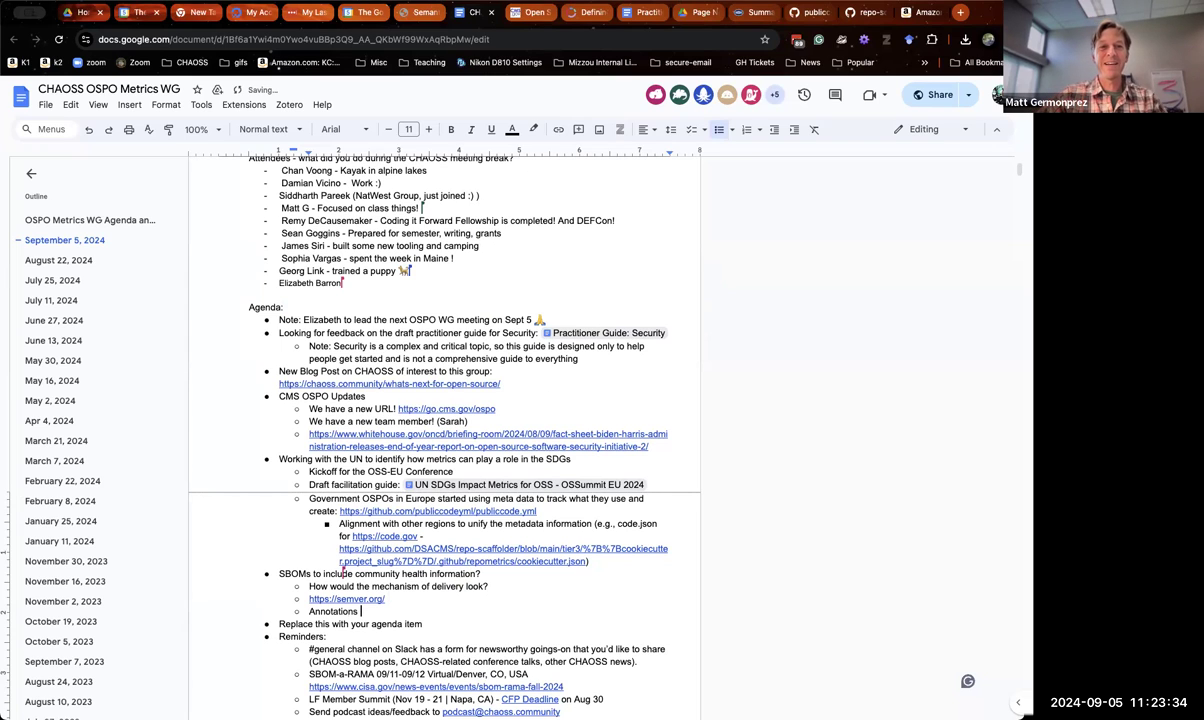
type(" perhaps in")
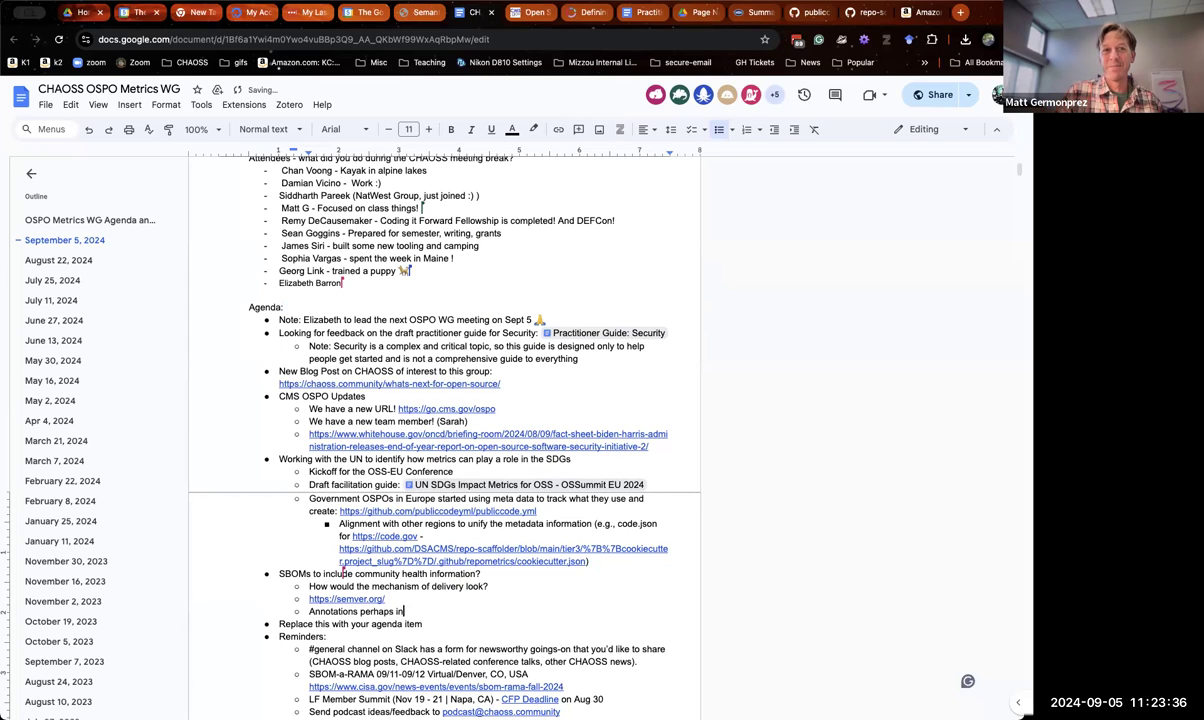
type("stead of it being \"part of the SBOM”")
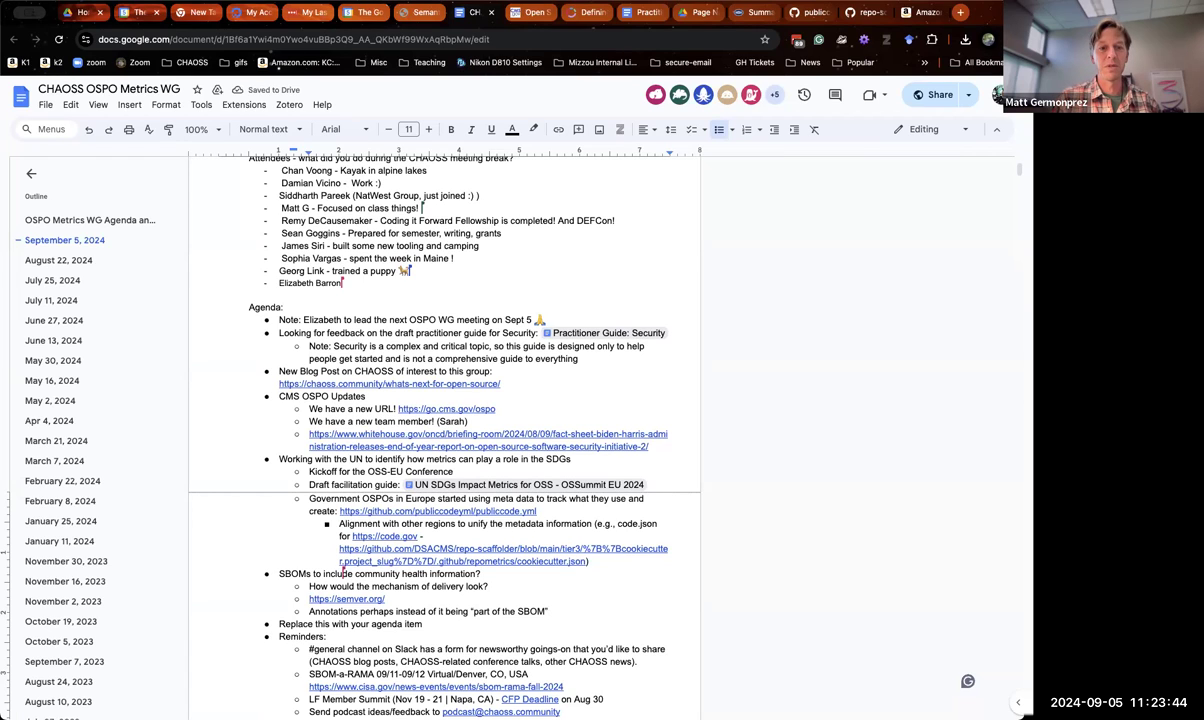
key("Return")
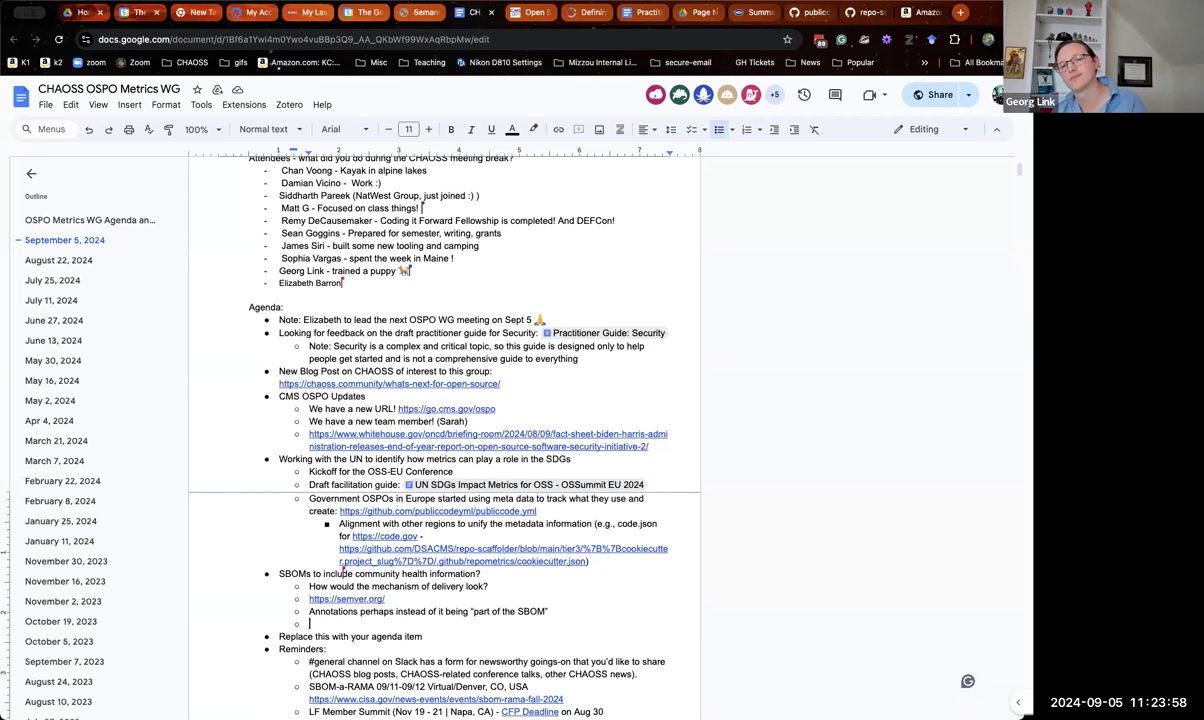
Examine the table of life-cycle states and the state indicators in CPAN-Security's foss-project-lifecycle.md on GitHub.
left_click(915, 12)
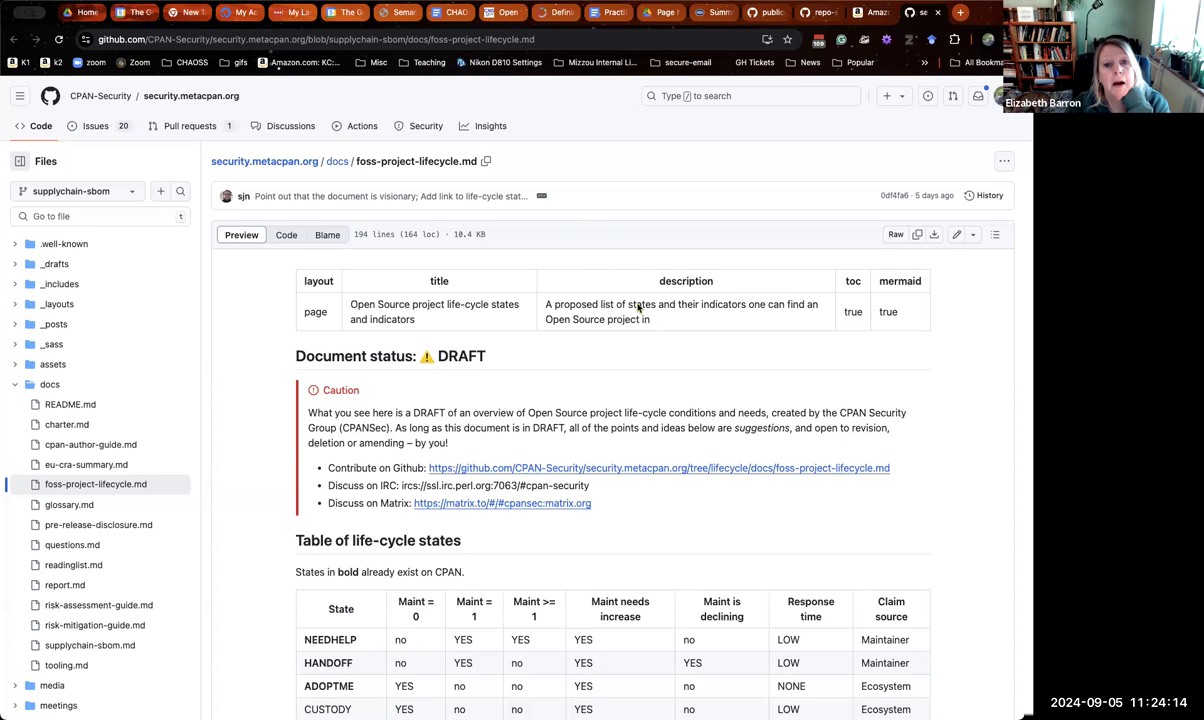
scroll(637, 308, "down", 2)
scroll(637, 308, "down", 5)
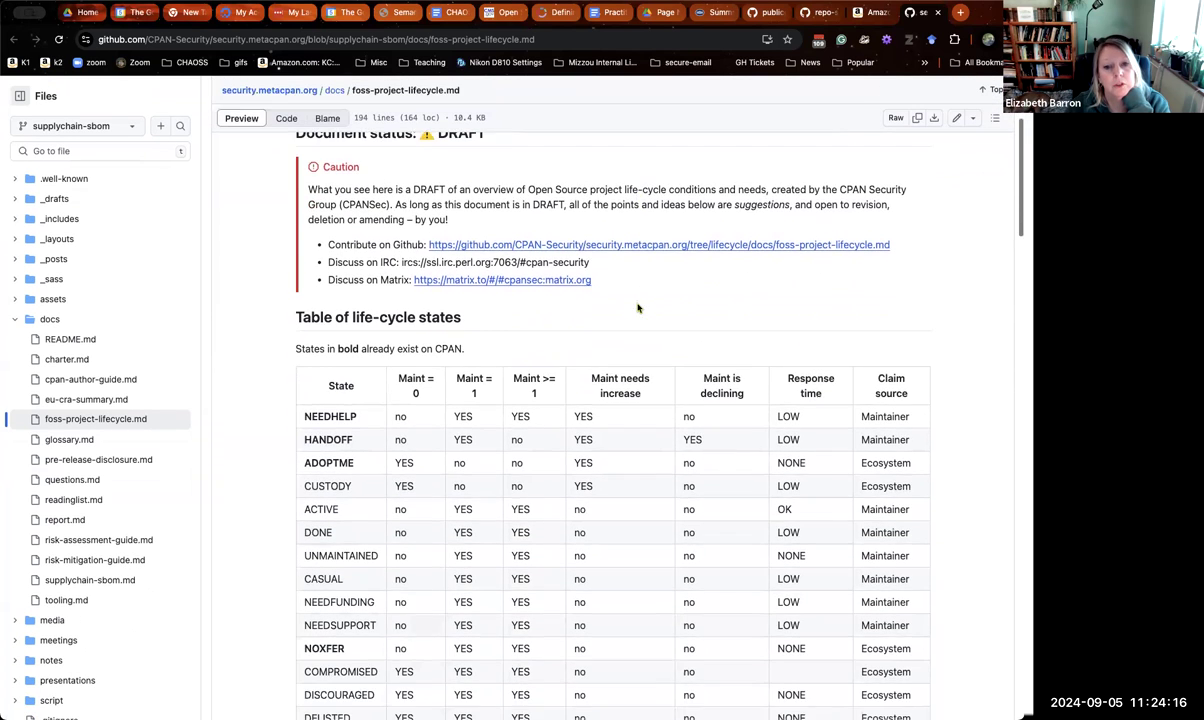
scroll(637, 308, "down", 3)
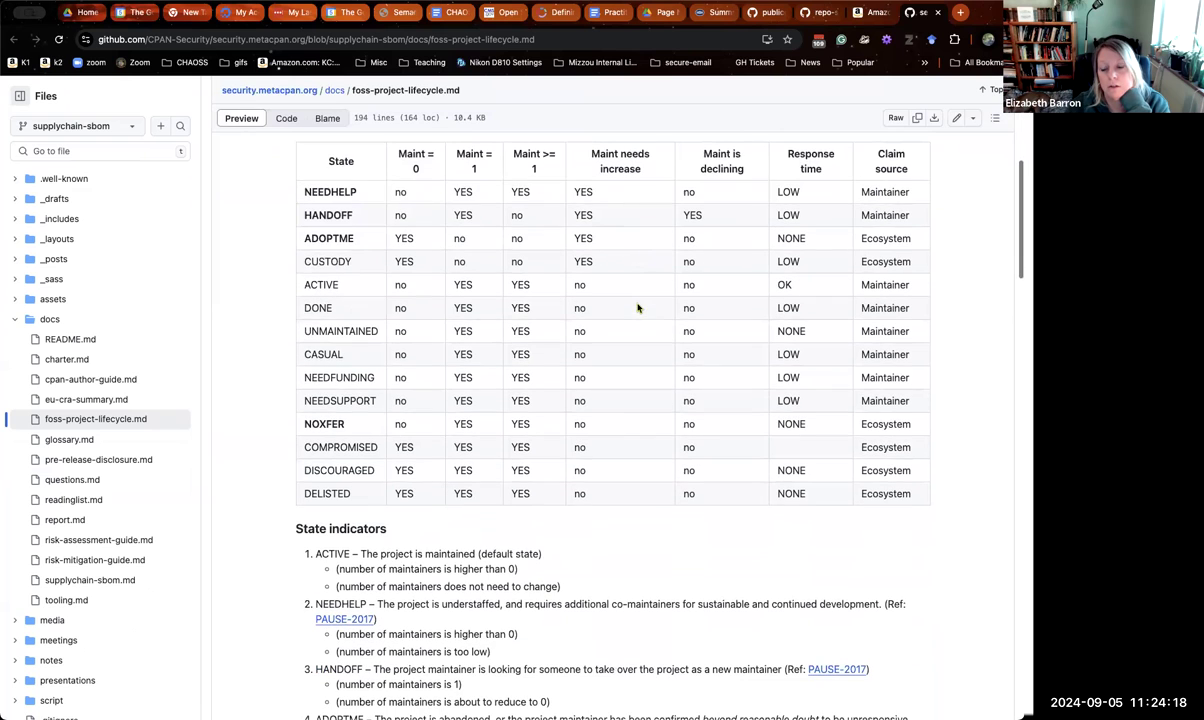
scroll(637, 308, "up", 1)
scroll(637, 308, "up", 3)
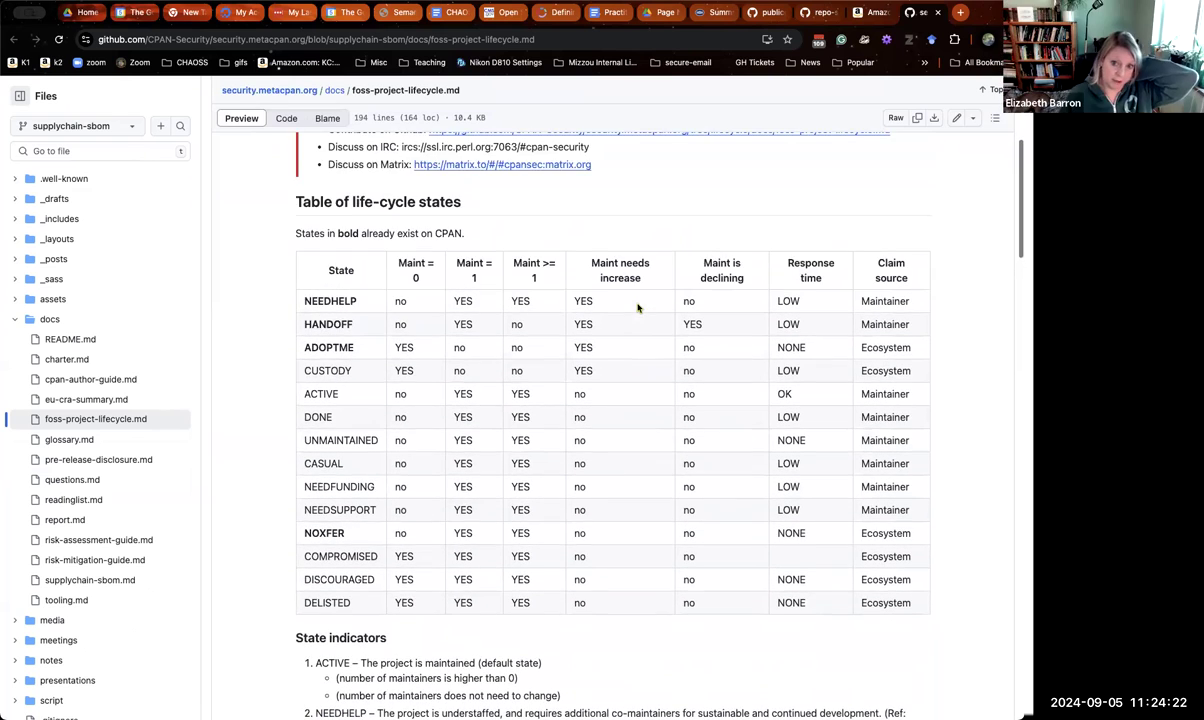
scroll(637, 308, "up", 8)
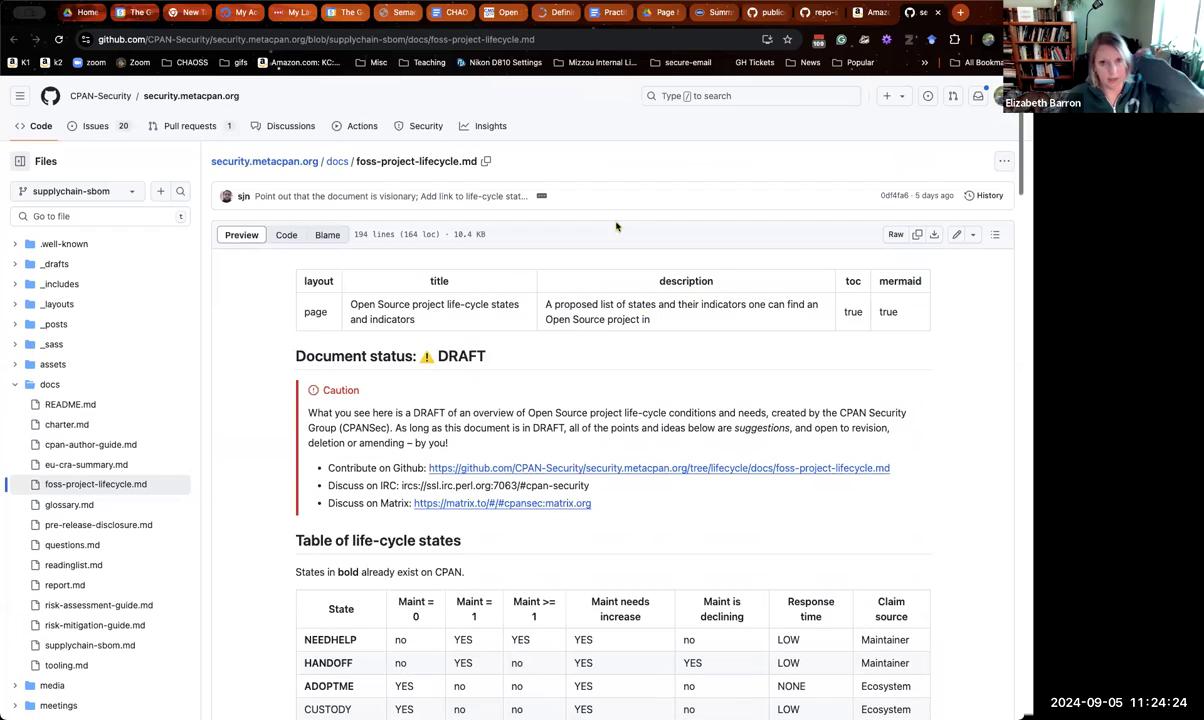
Record the GitHub link to CPAN-Security's foss-project-lifecycle.md in the empty sub-item under the SBOMs agenda item.
left_click(538, 40)
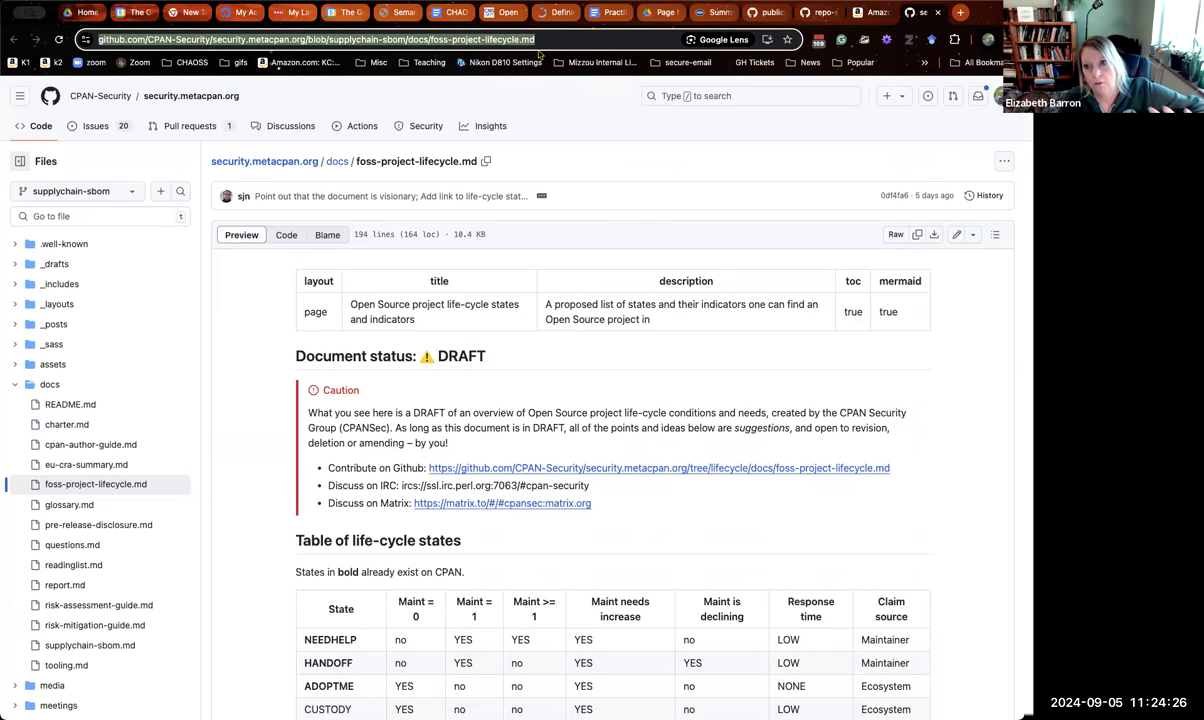
left_click(450, 12)
type("https://github.com/CPAN-Security/security.metacpan.org/blob/main/supplychain-sbom/docs/foss-project-lifecycle.md")
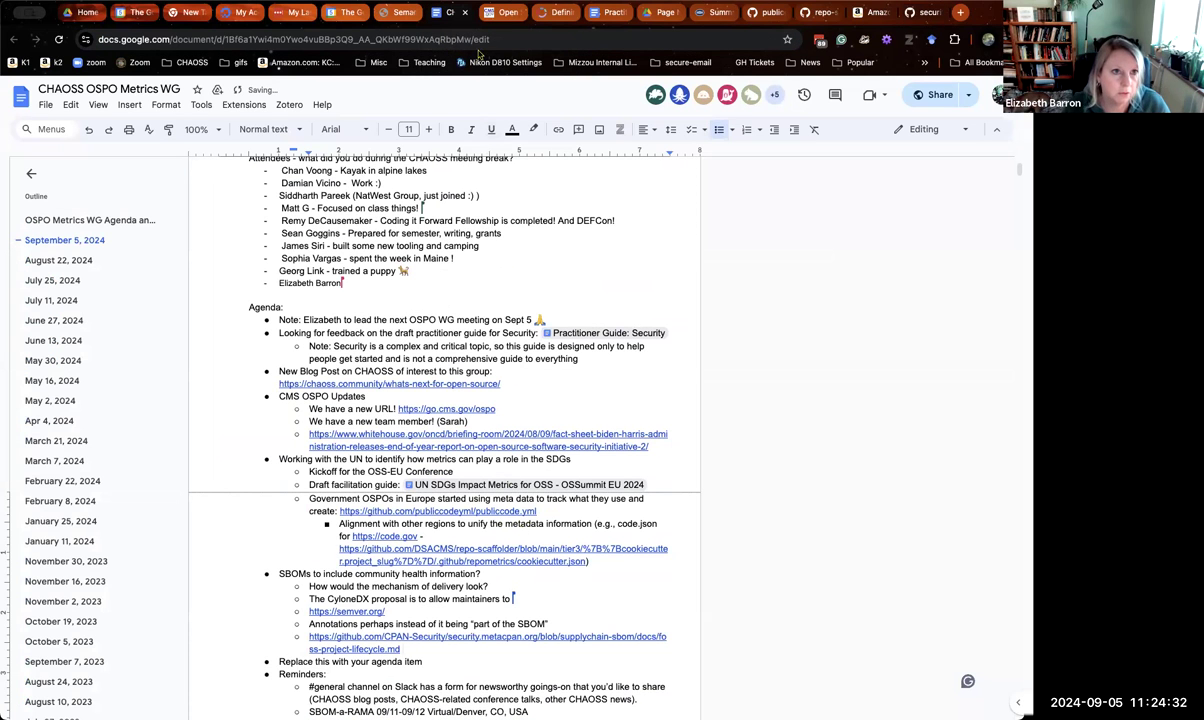
Return to foss-project-lifecycle.md on GitHub and look over its draft status and table of life-cycle states.
left_click(498, 13)
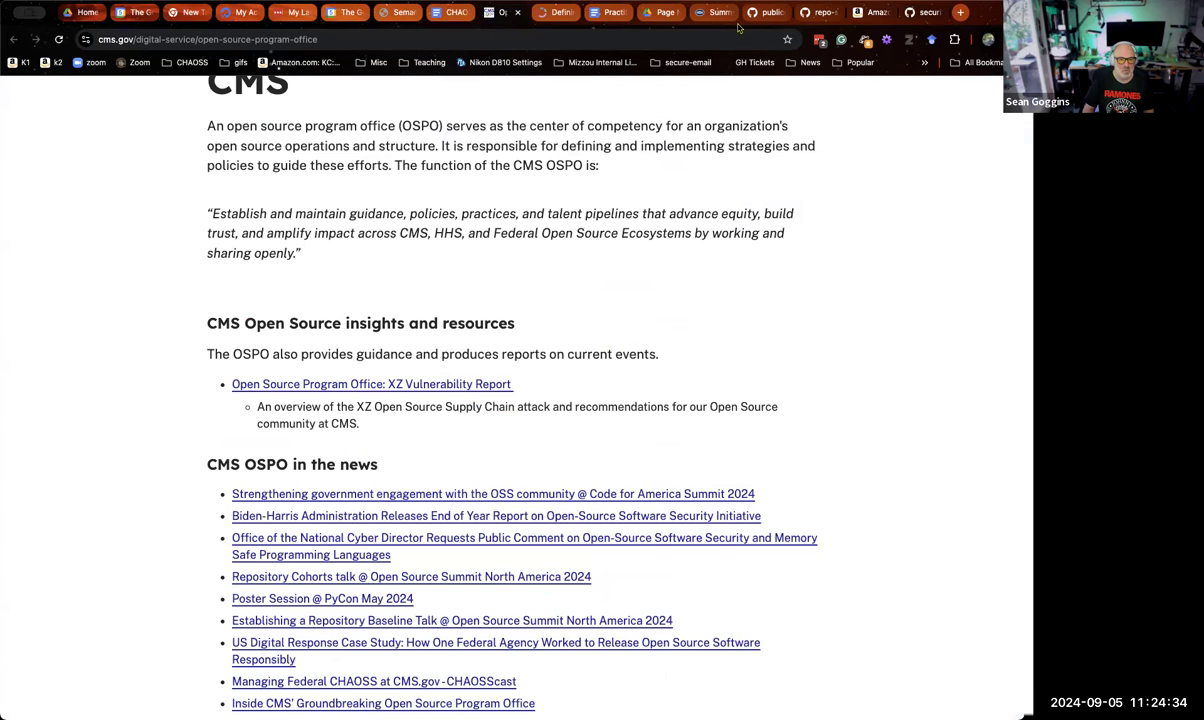
left_click(906, 17)
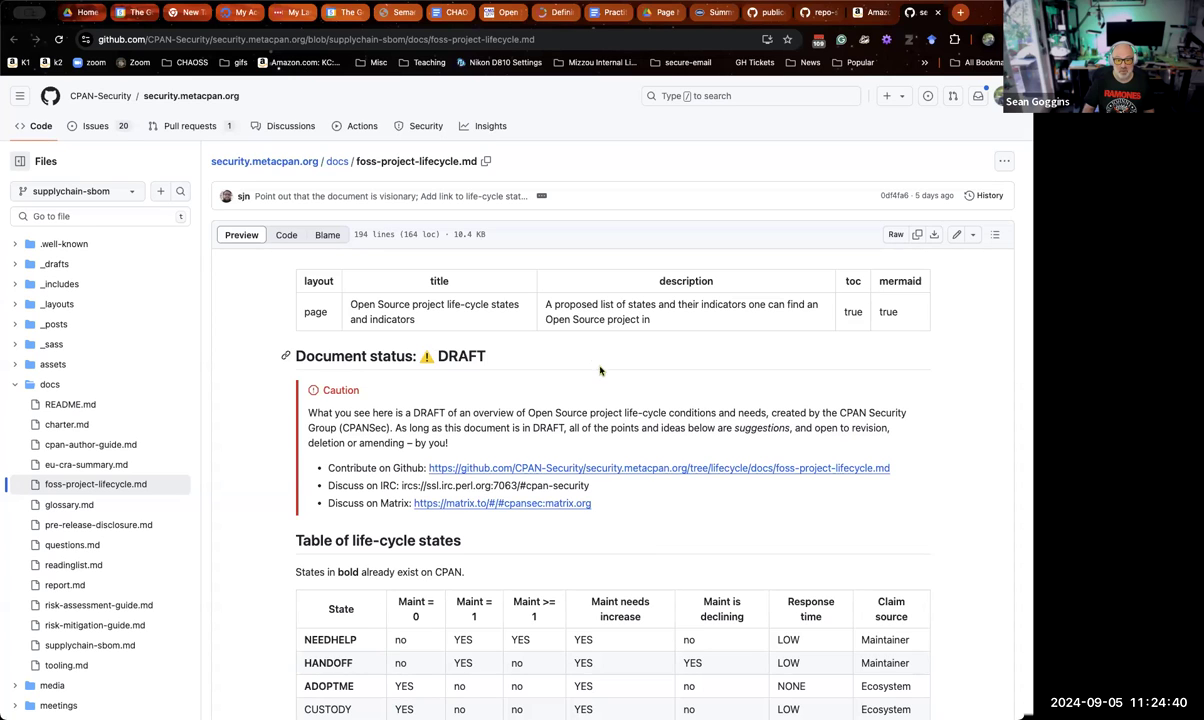
scroll(600, 375, "down", 5)
scroll(652, 398, "down", 5)
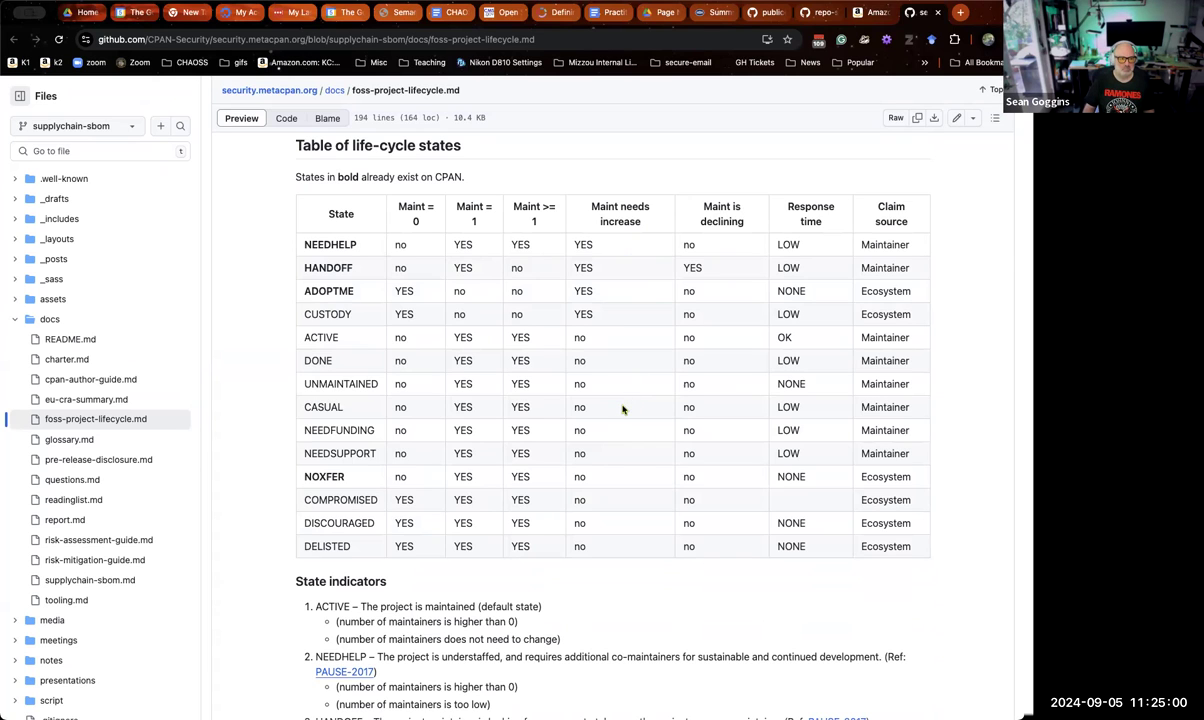
scroll(622, 409, "up", 5)
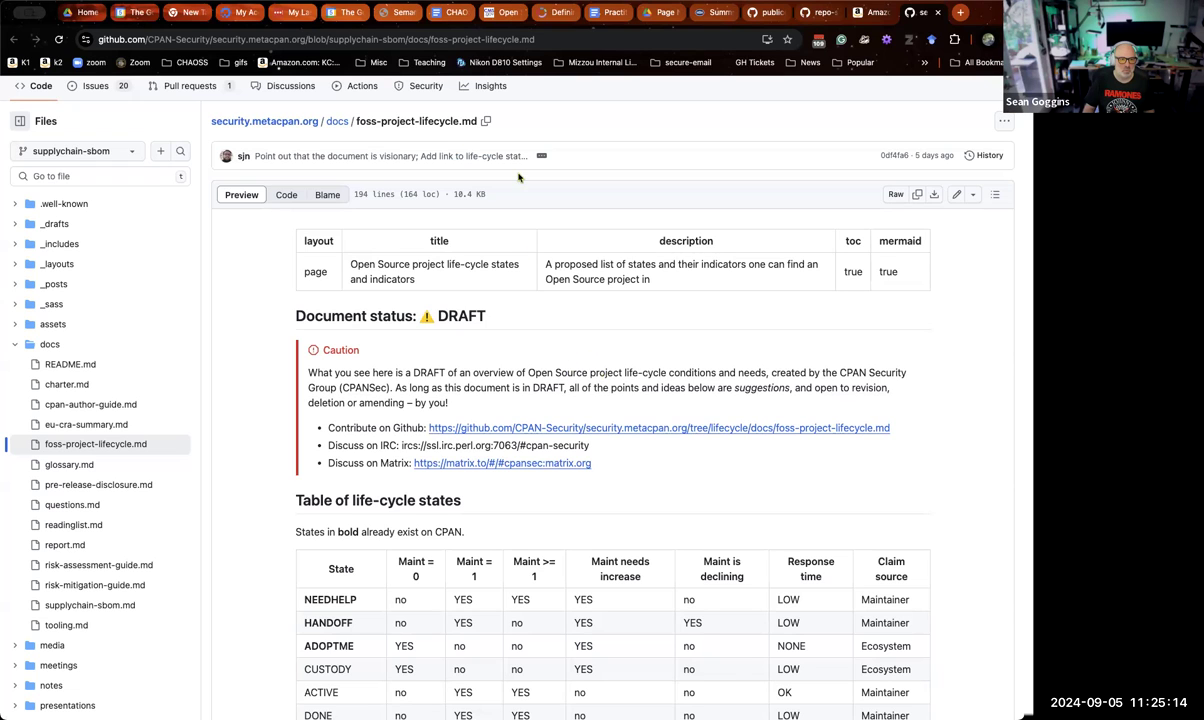
In the CHAOSS OSPO Metrics WG notes, add the SBOMs sub-item "How will something like this be maintained accurately? For example.".
left_click(442, 16)
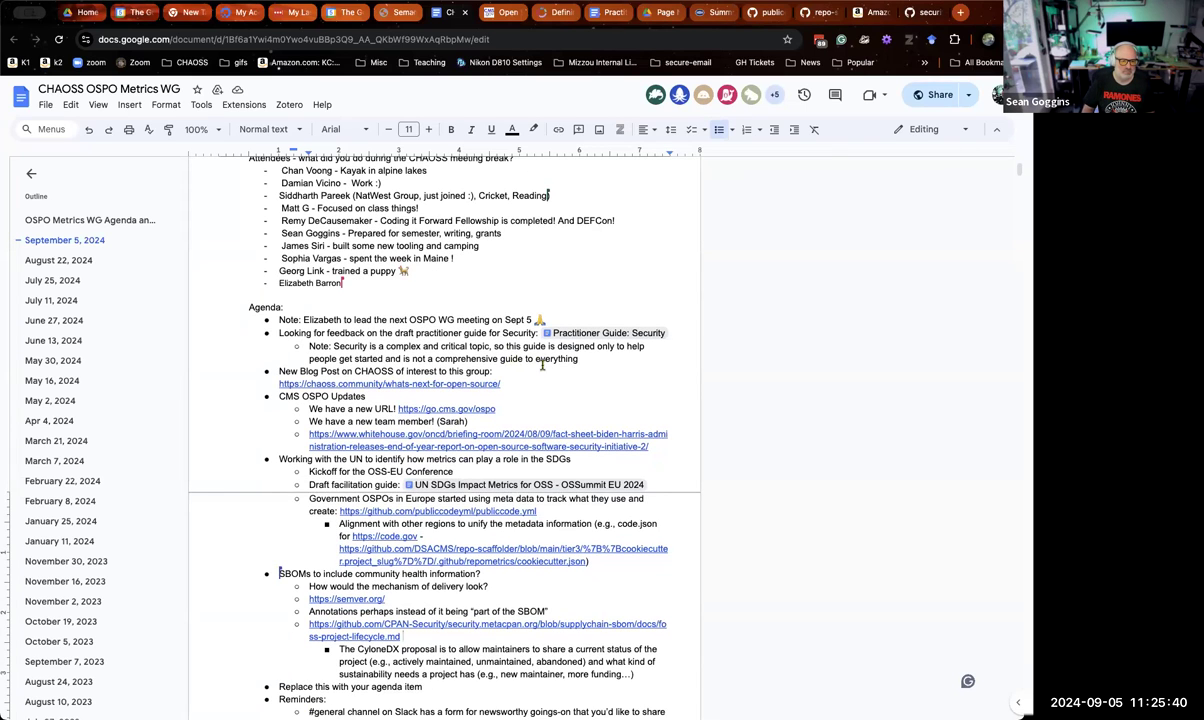
scroll(455, 341, "down", 3)
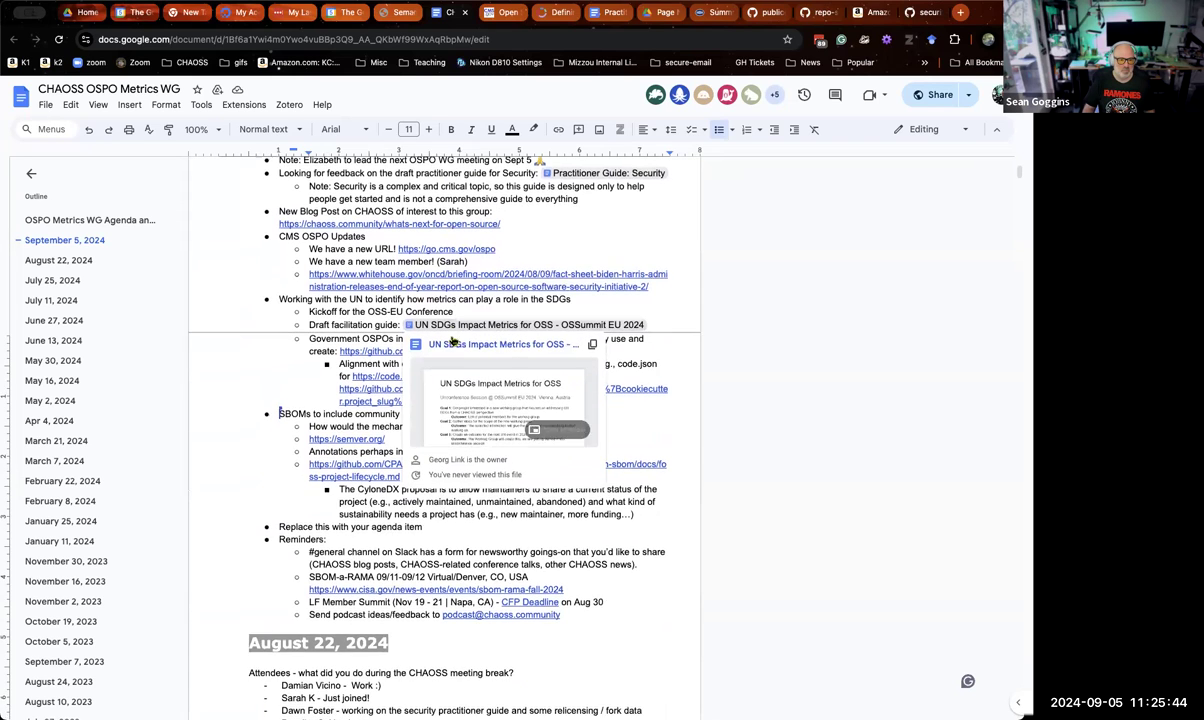
scroll(382, 468, "down", 1)
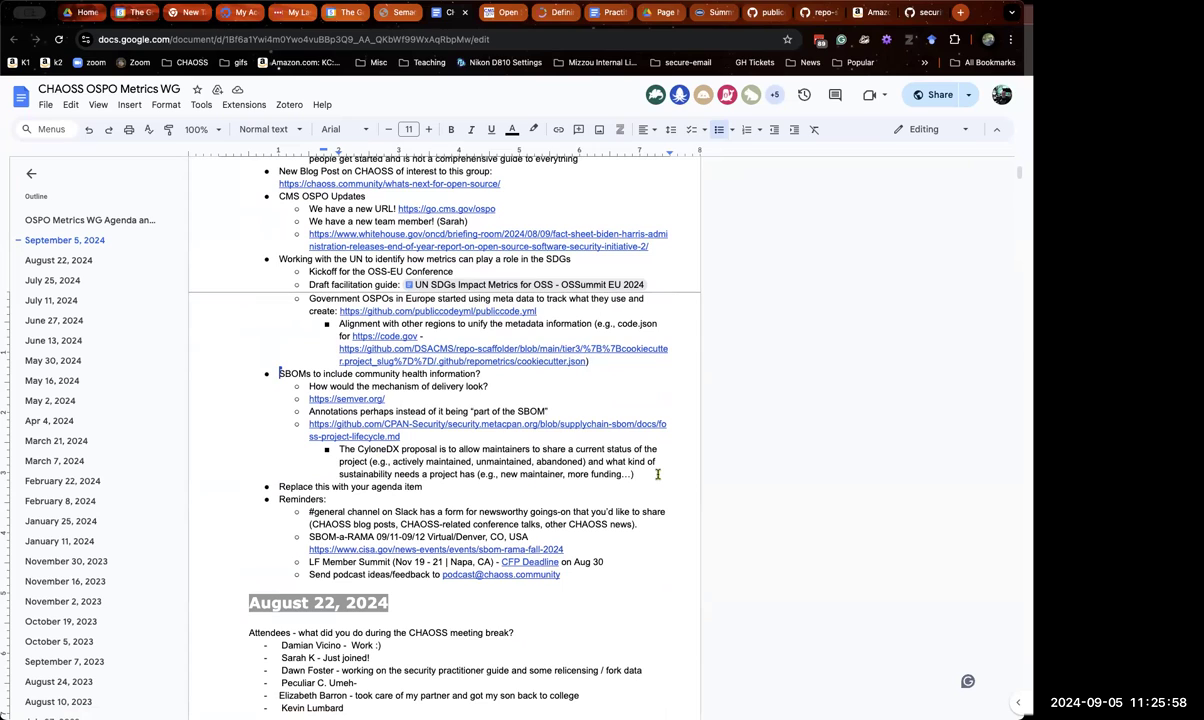
key("Return")
key("shift+Tab")
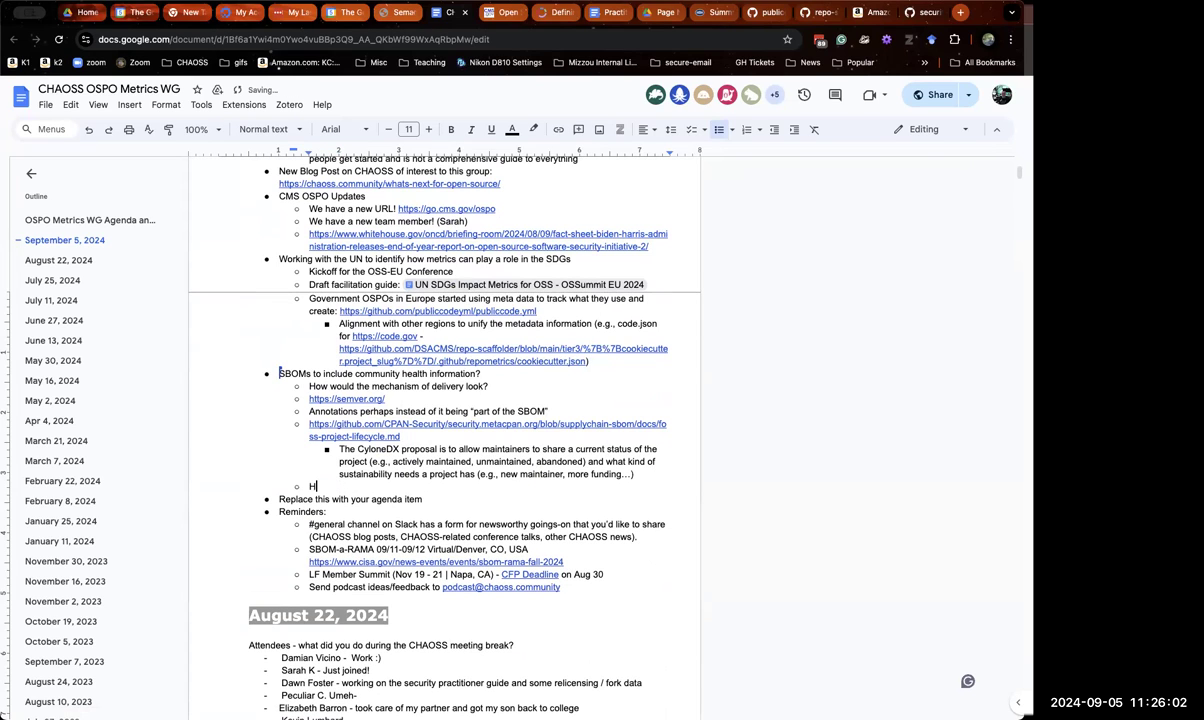
type("How will something like this be ")
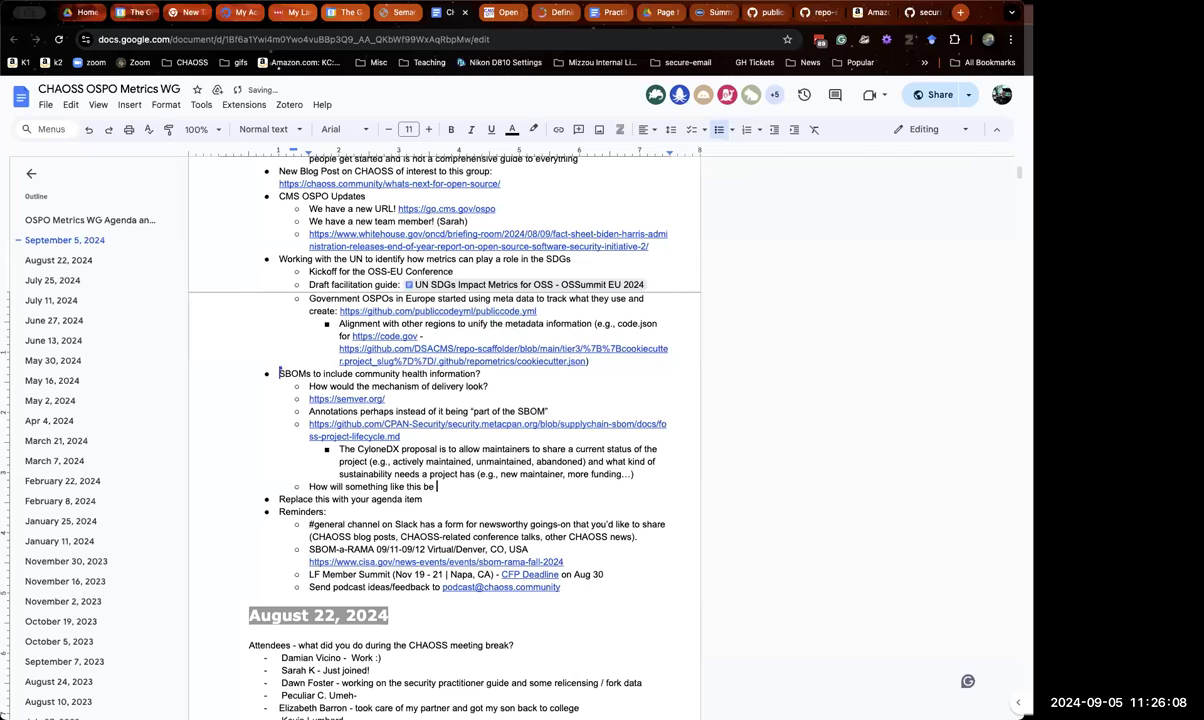
type("maintained accurately? For example")
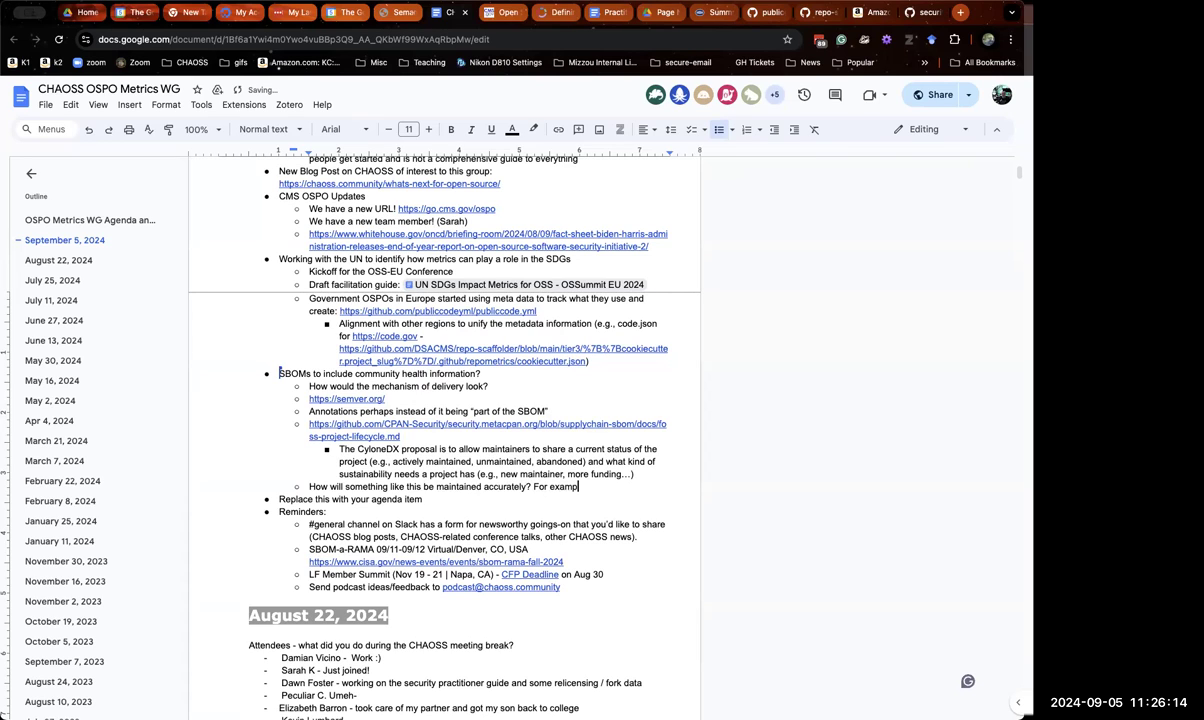
type(".")
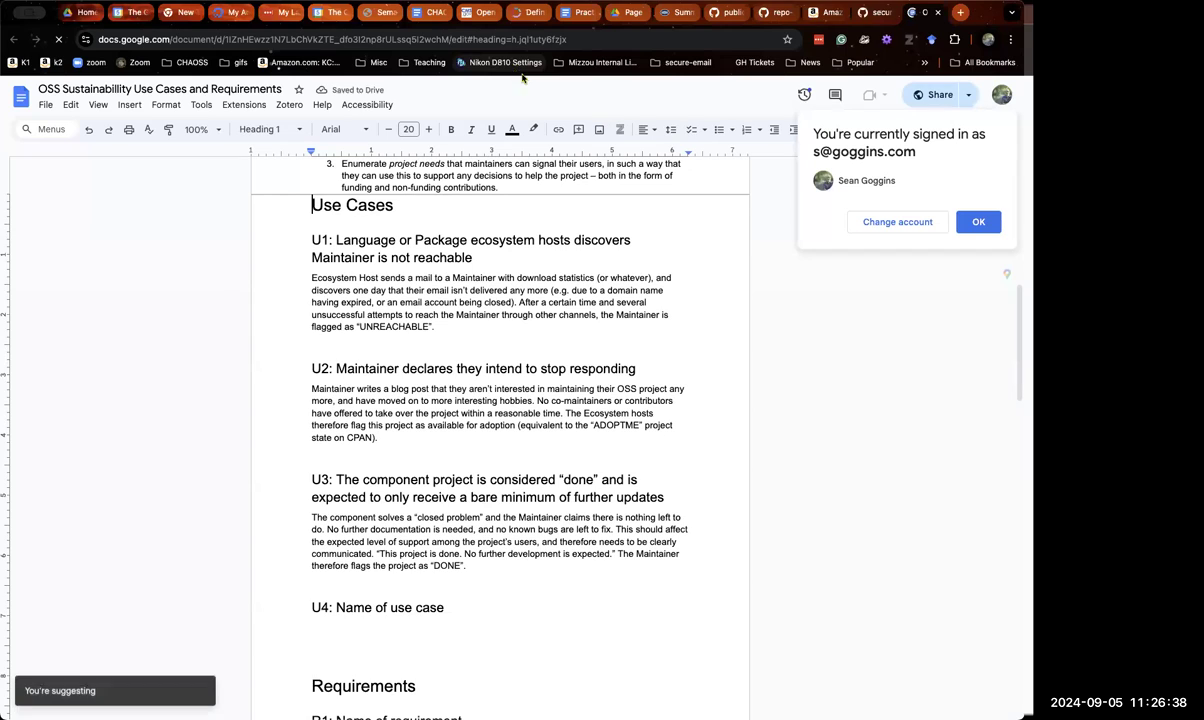
Copy the link to the "OSS Sustainability Use Cases and Requirements" document and add it as a new sub-item under the maintenance question.
left_click(993, 227)
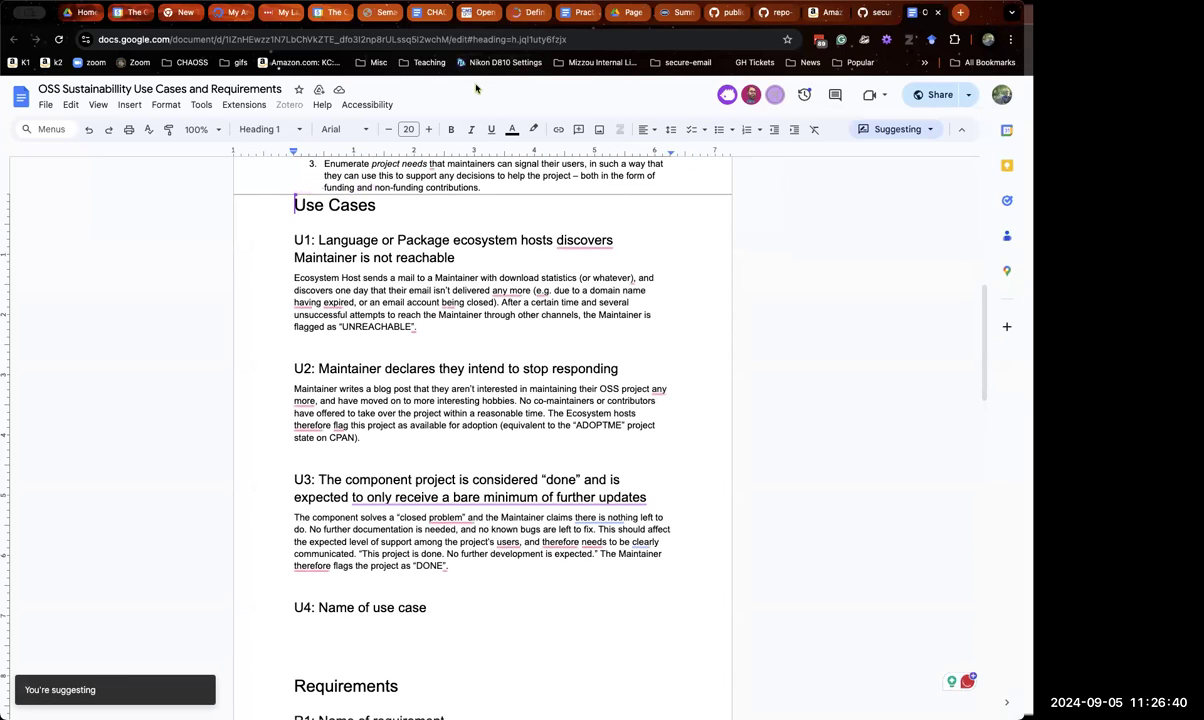
left_click(397, 44)
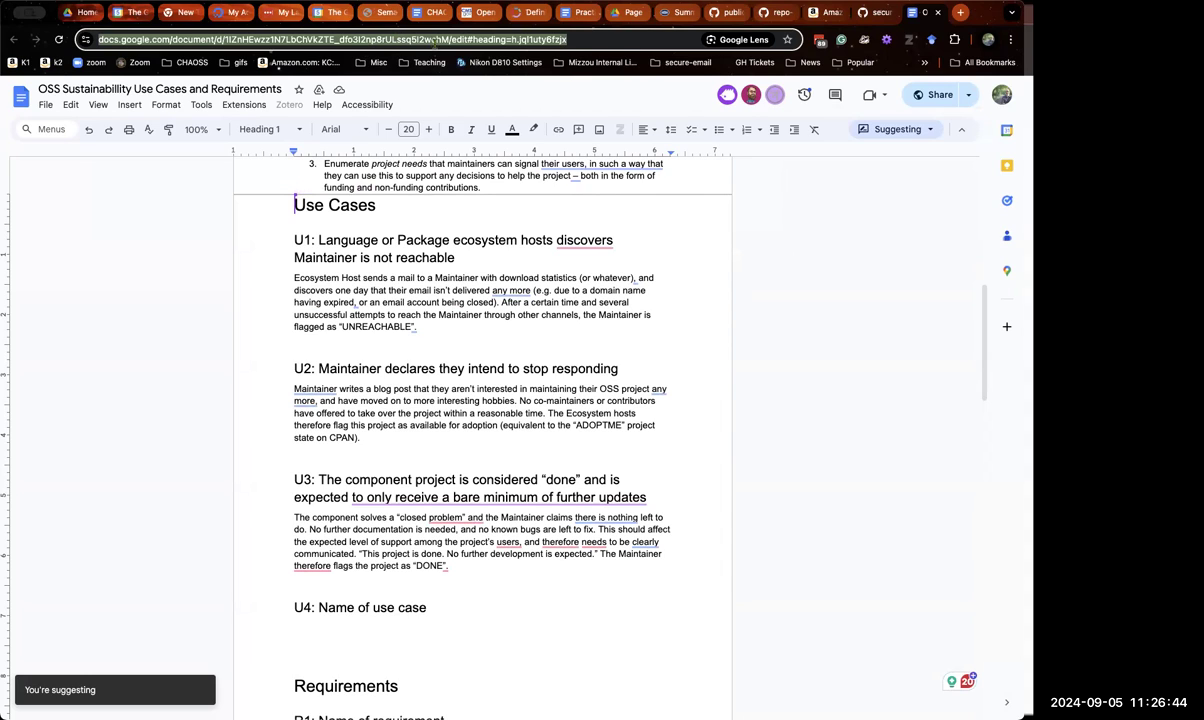
left_click(805, 248)
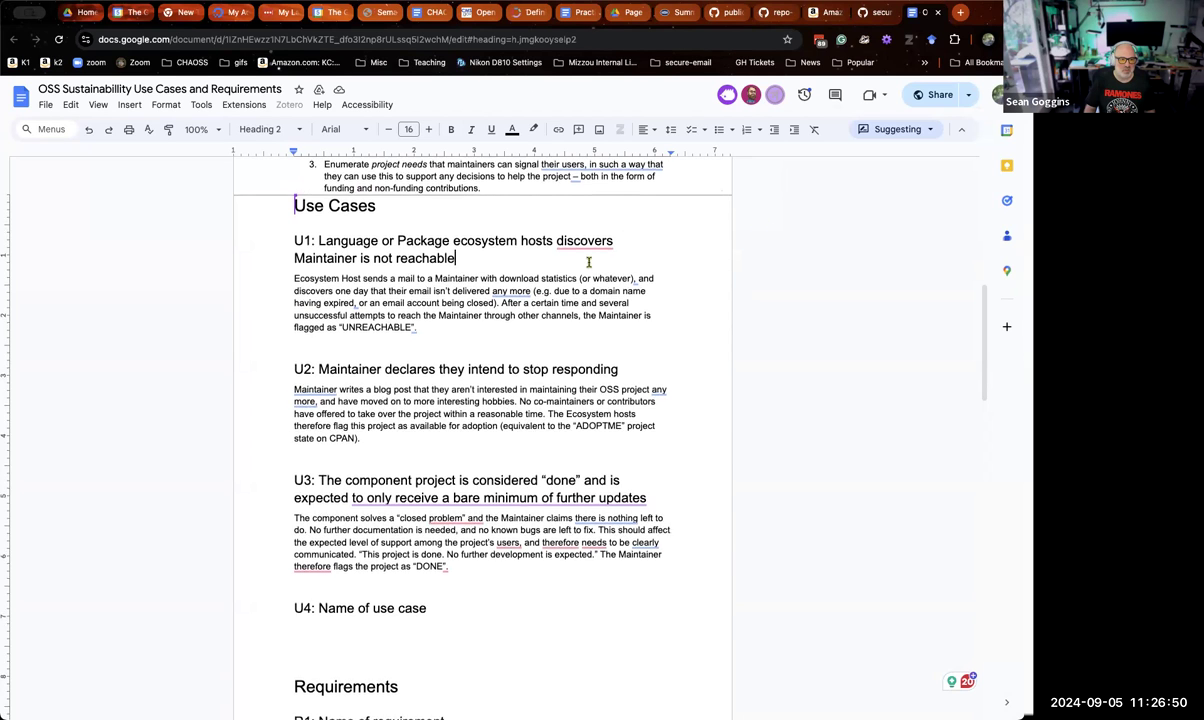
scroll(589, 261, "up", 4)
scroll(589, 262, "down", 4)
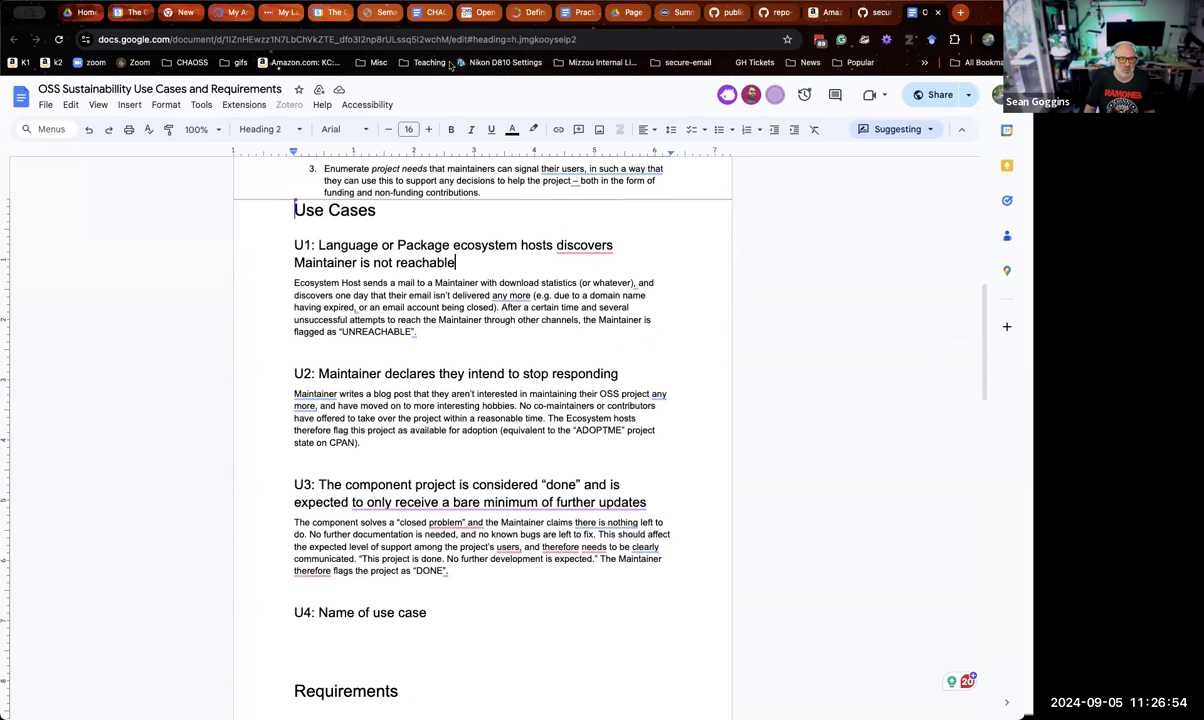
left_click(425, 12)
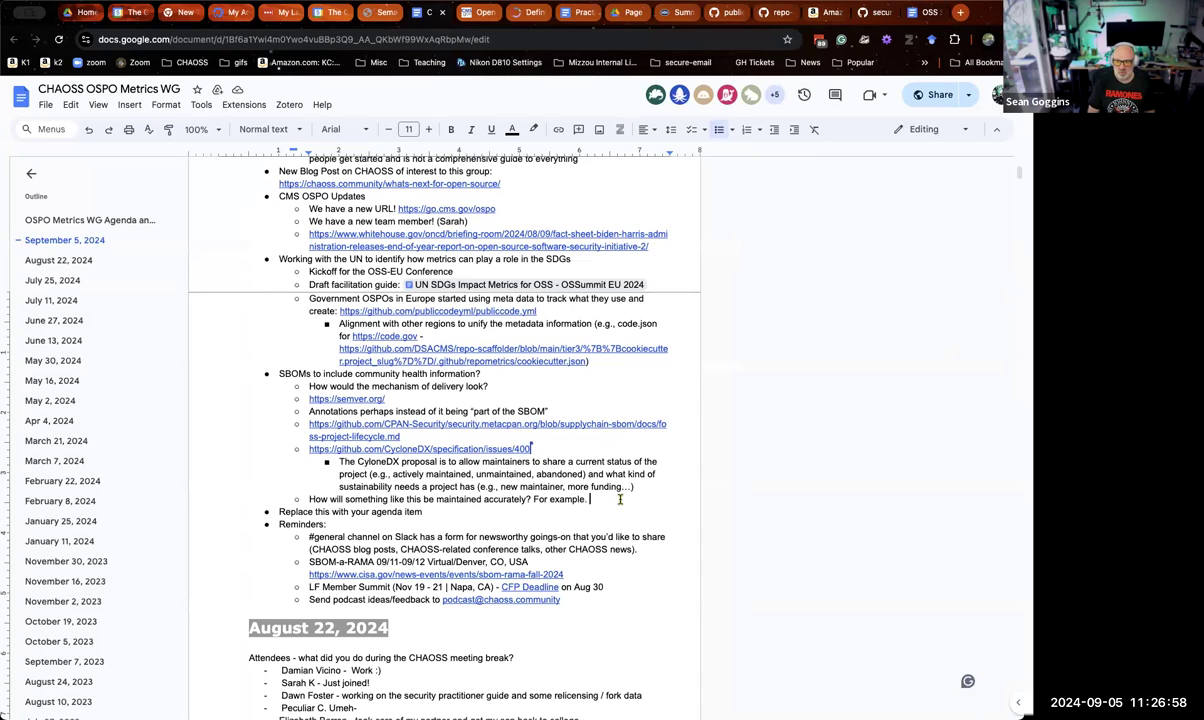
key("Return")
key("ctrl+v")
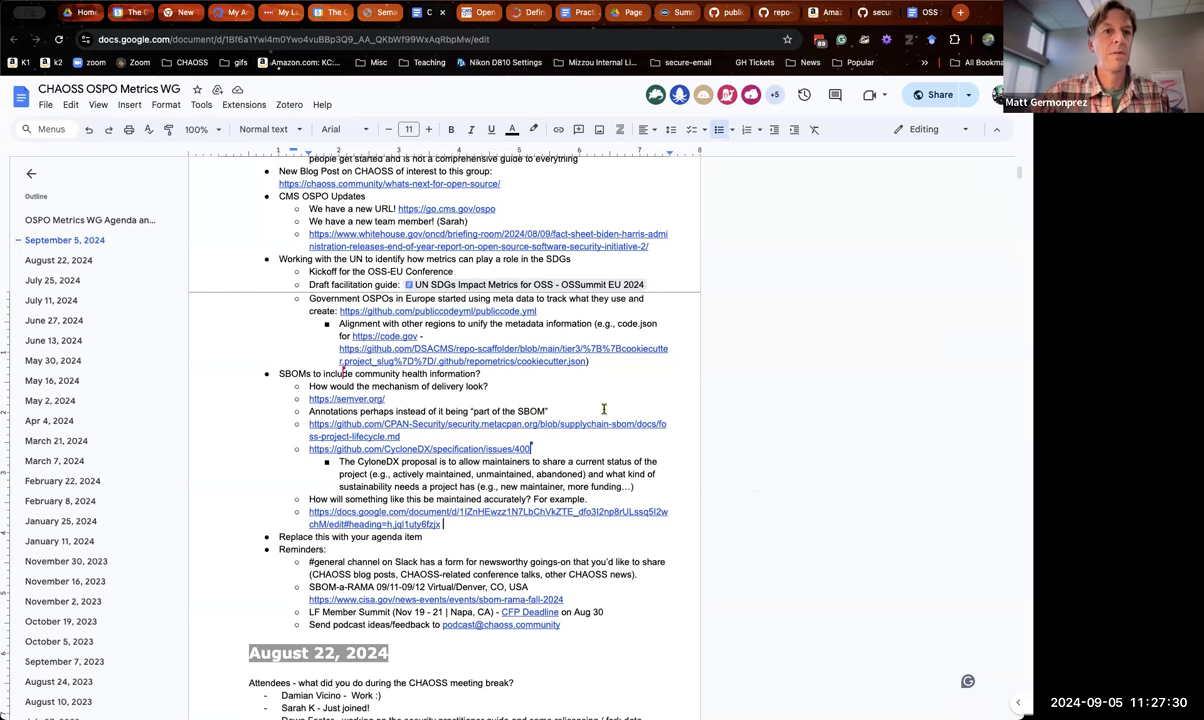
Add the SBOMs sub-item "CycloneDX Working Group is moving it's meeting that is right now overlapping with our CHAOSS OSPO WG meeting".
left_click(500, 528)
key("Return")
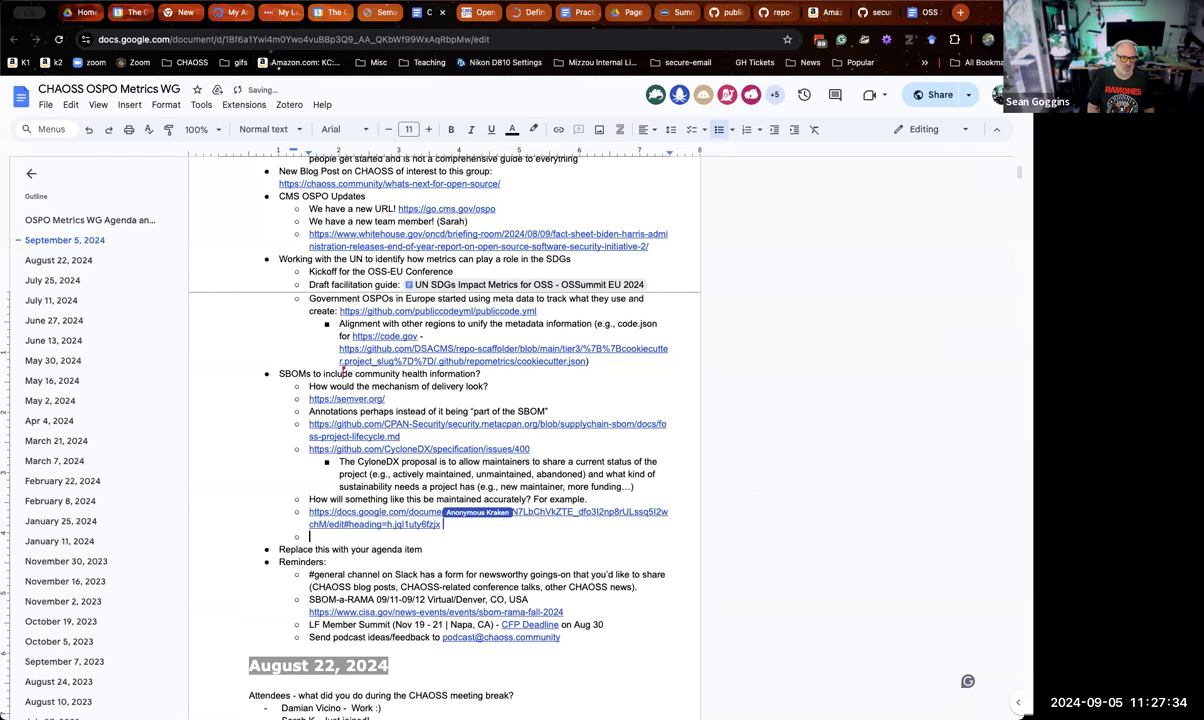
type("Cycl")
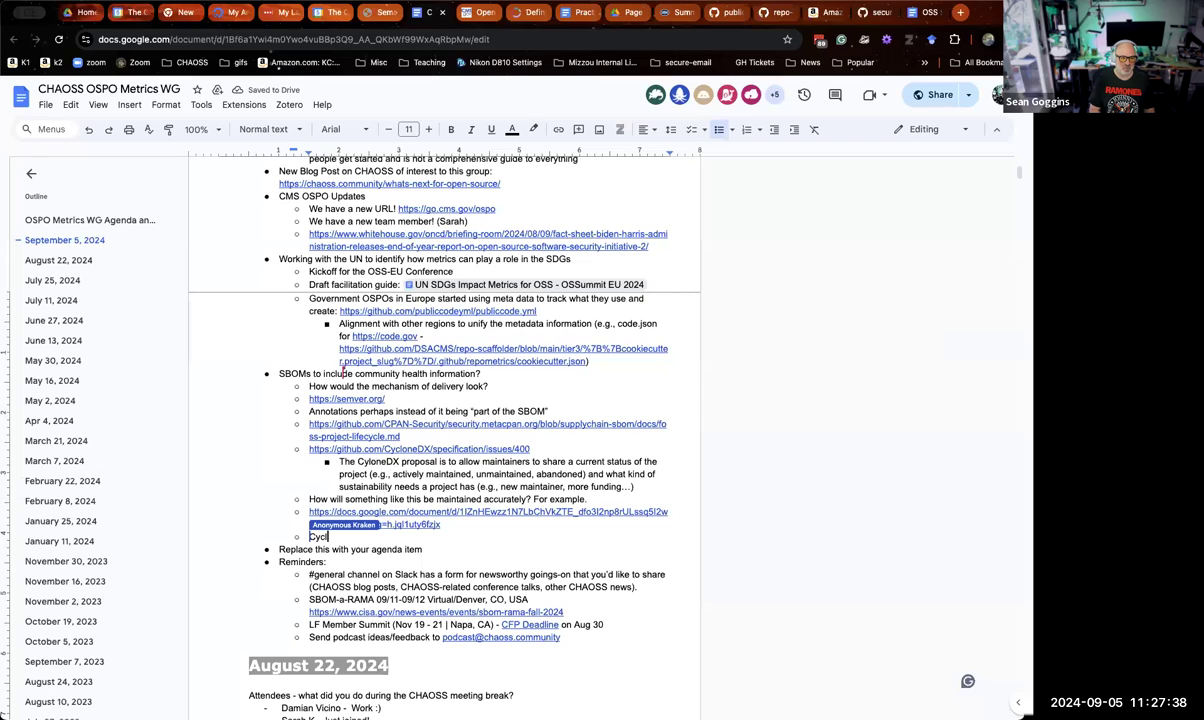
type("one")
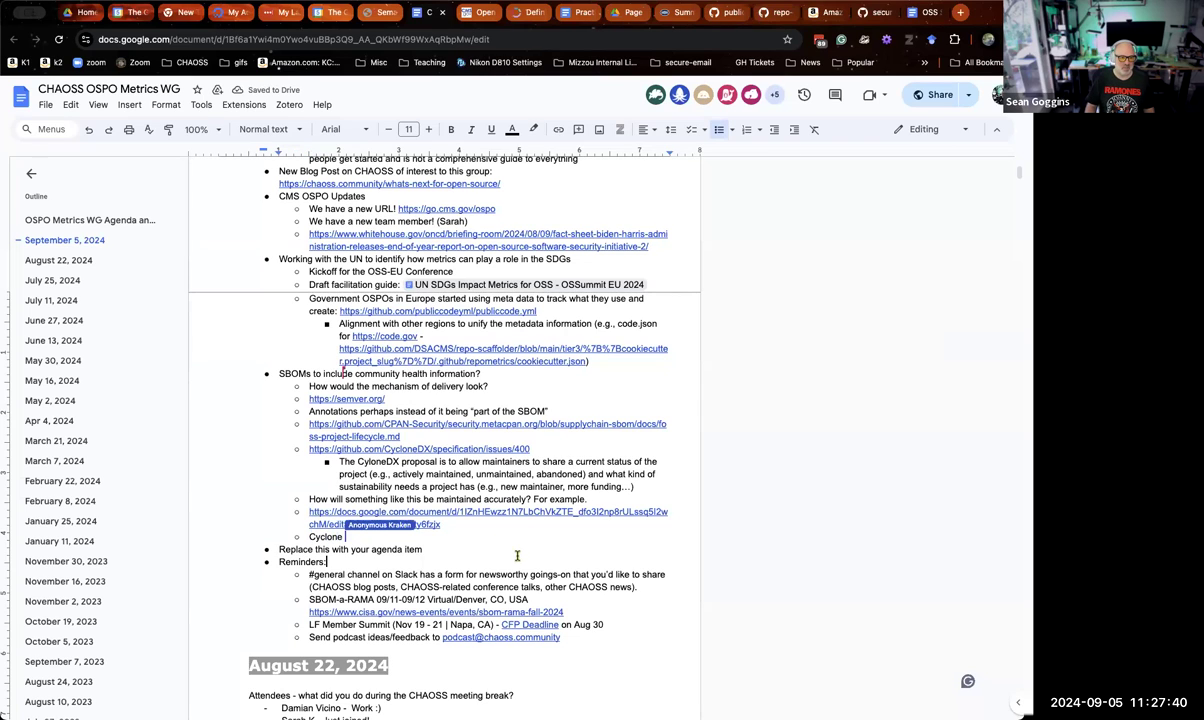
type("DX Working ")
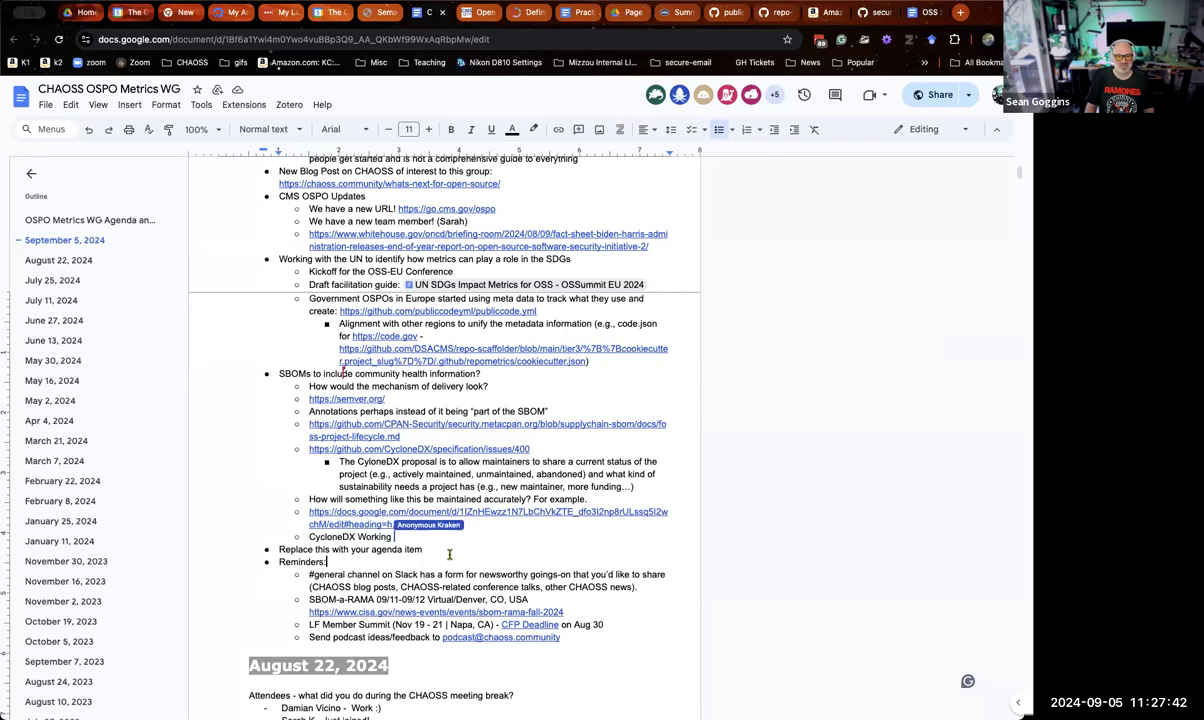
type("Group is ")
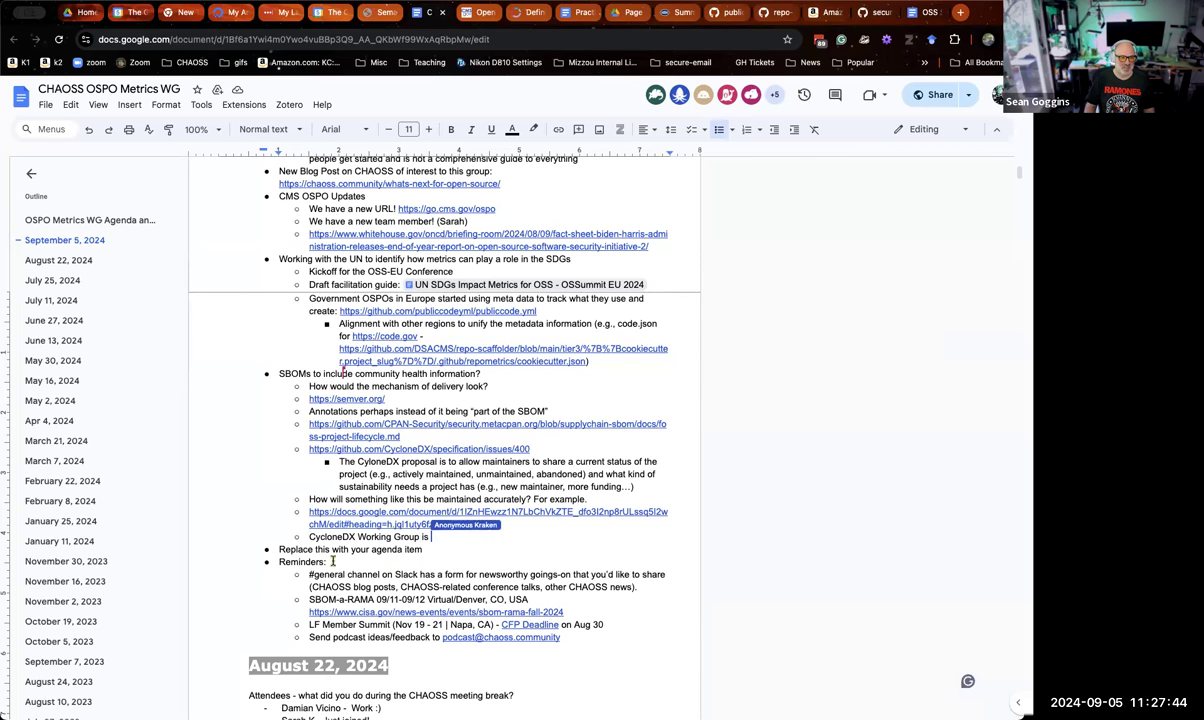
type("moving it's meeting that is right now overlapping with our")
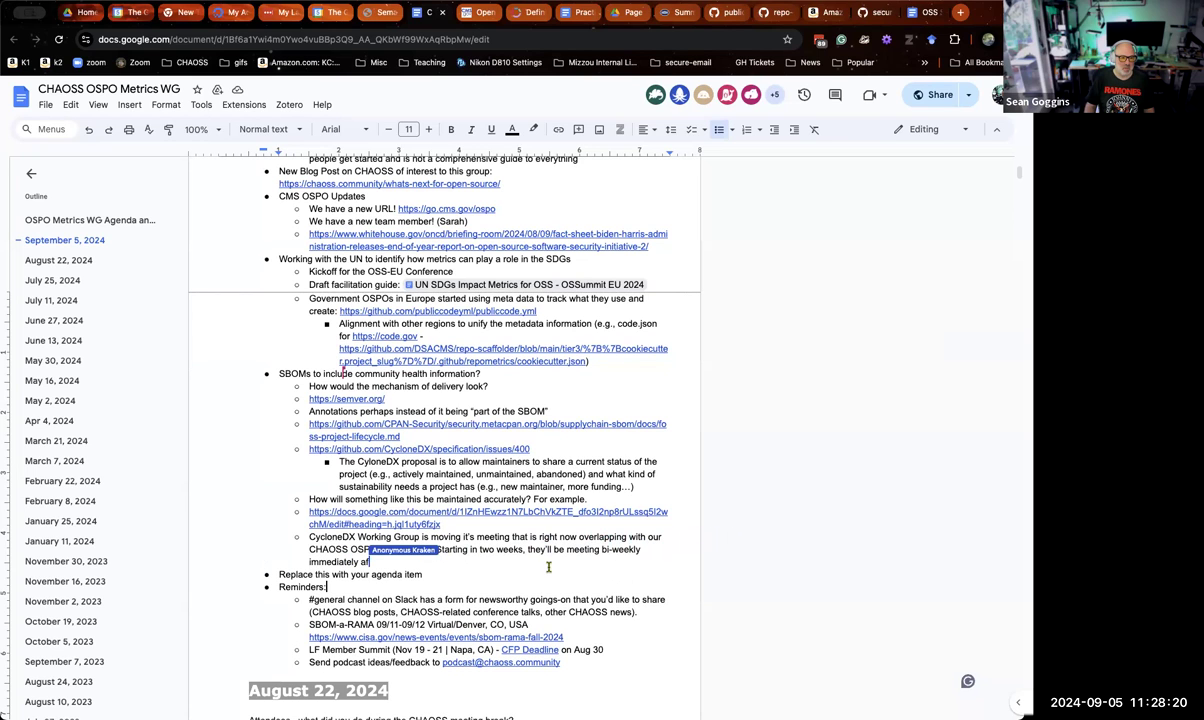
scroll(548, 567, "down", 2)
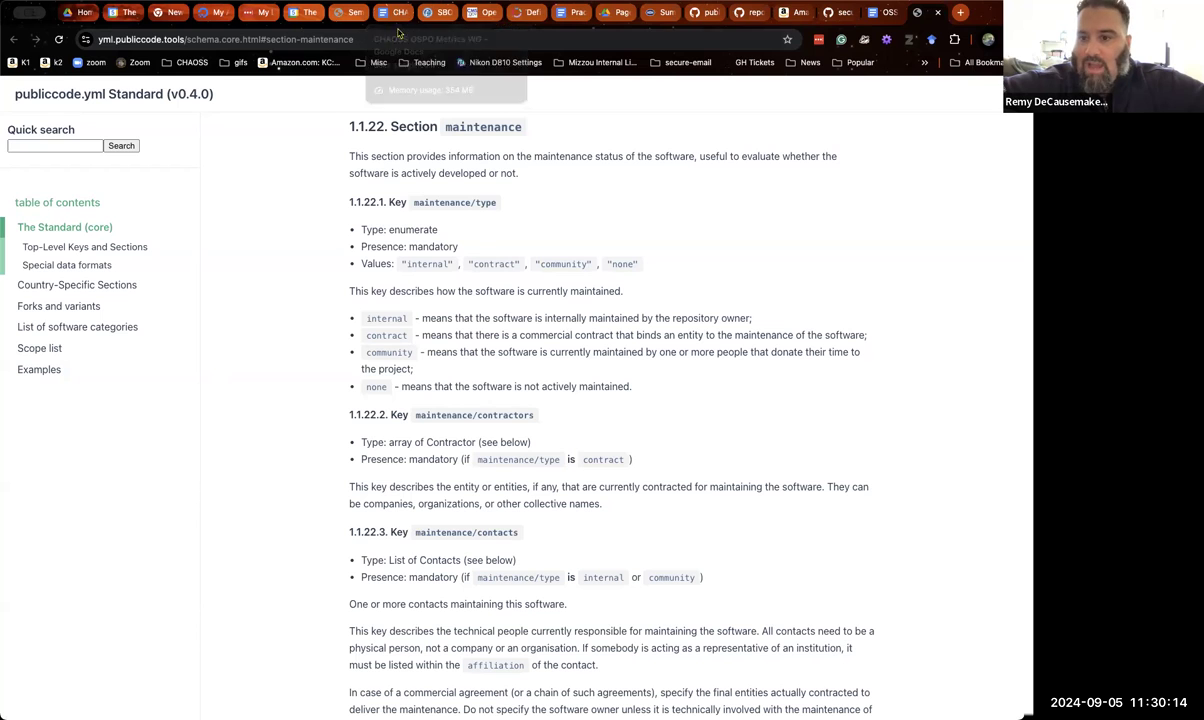
left_click(360, 39)
key("super+c")
right_click(360, 39)
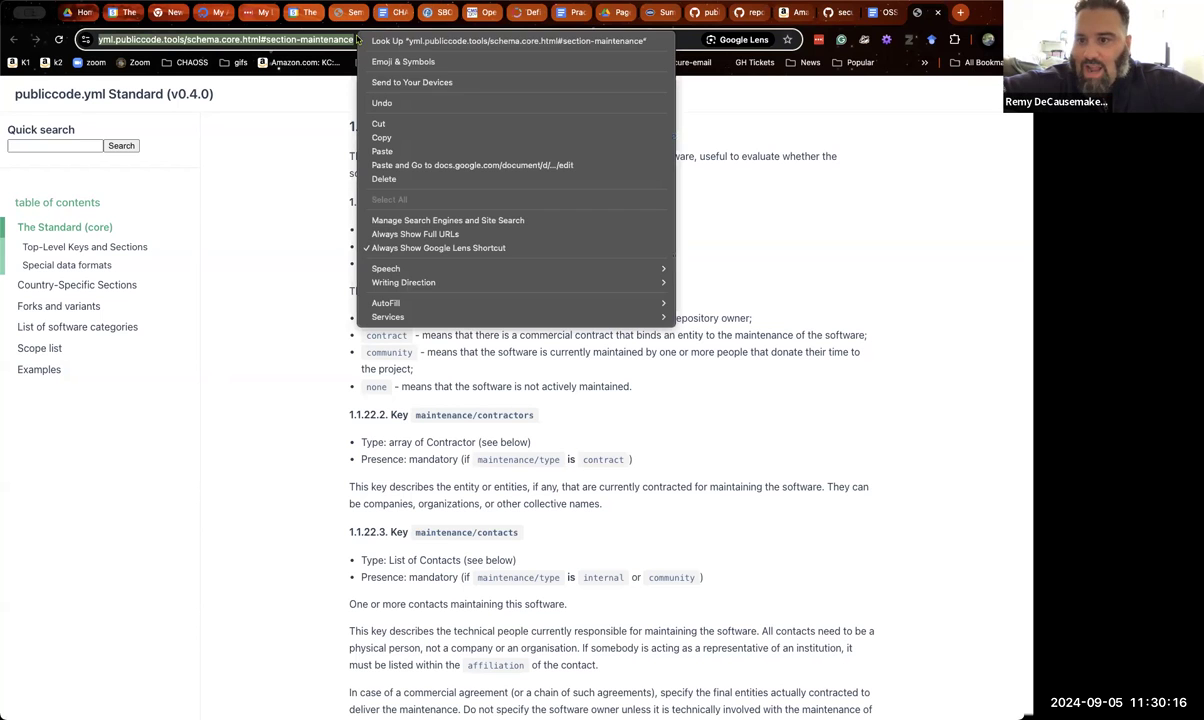
left_click(413, 137)
left_click(388, 13)
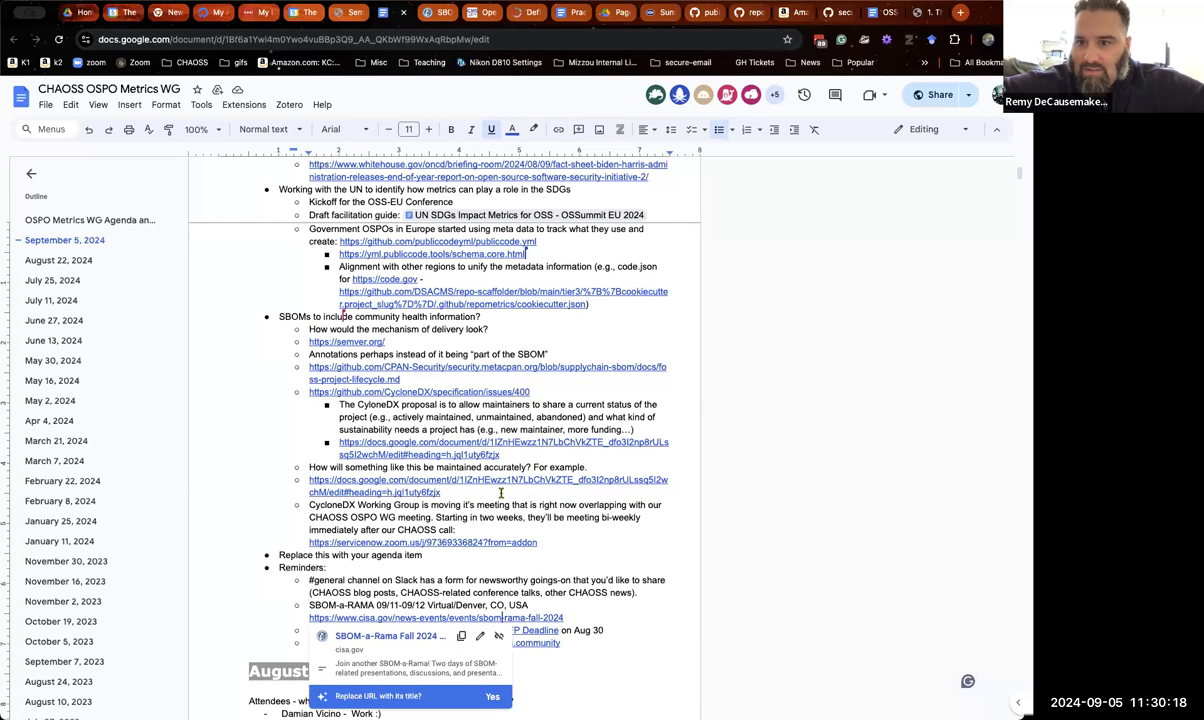
left_click(590, 538)
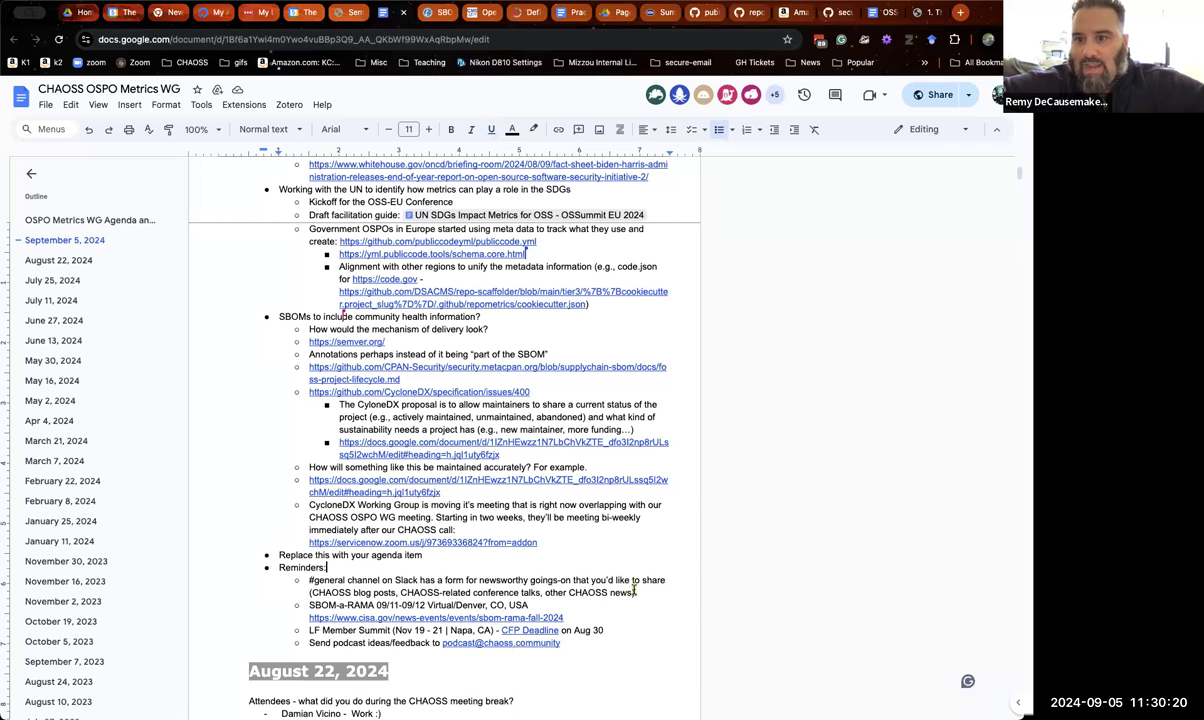
left_click(574, 537)
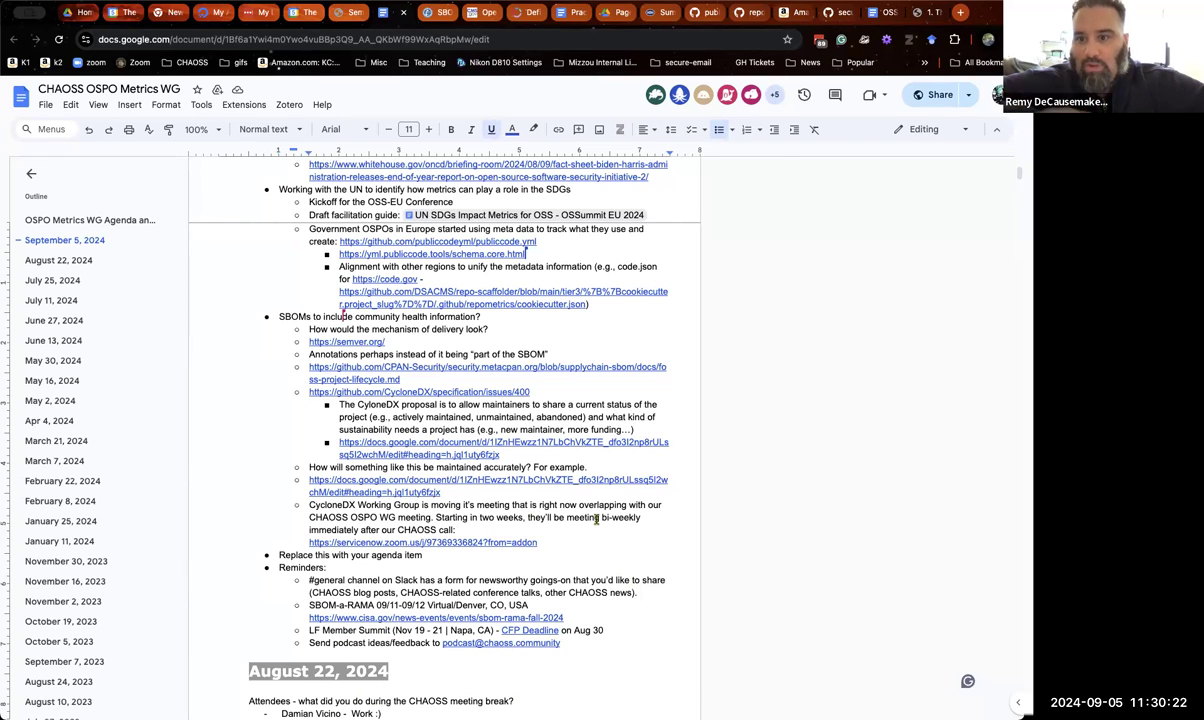
key("Return")
key("super+v")
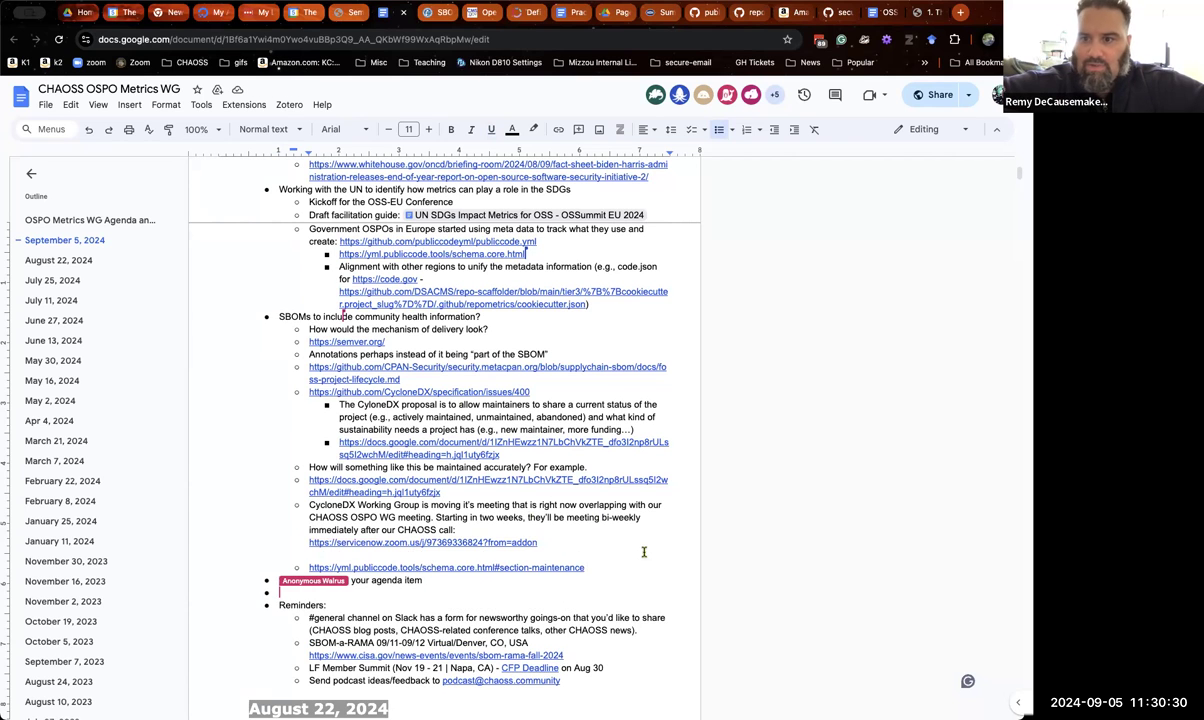
Remove "- CFP Deadline on Aug 30" from the LF Member Summit item in the September 5 reminders.
scroll(644, 551, "down", 3)
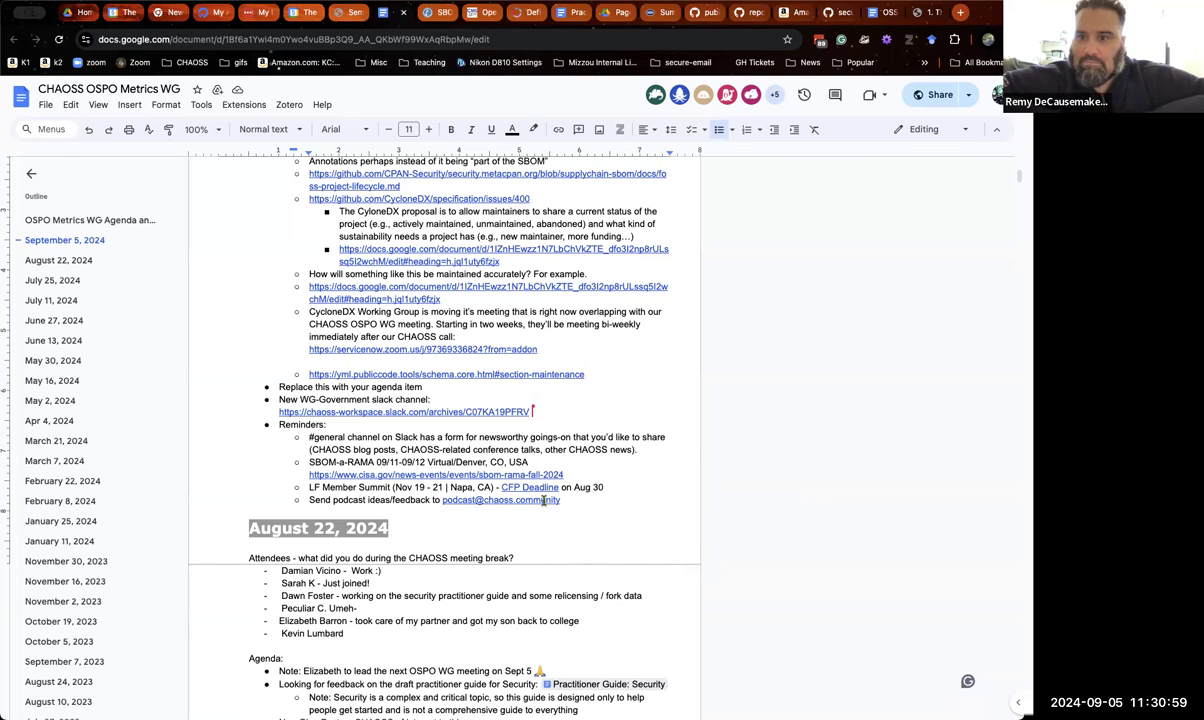
left_click_drag(500, 487, 598, 488)
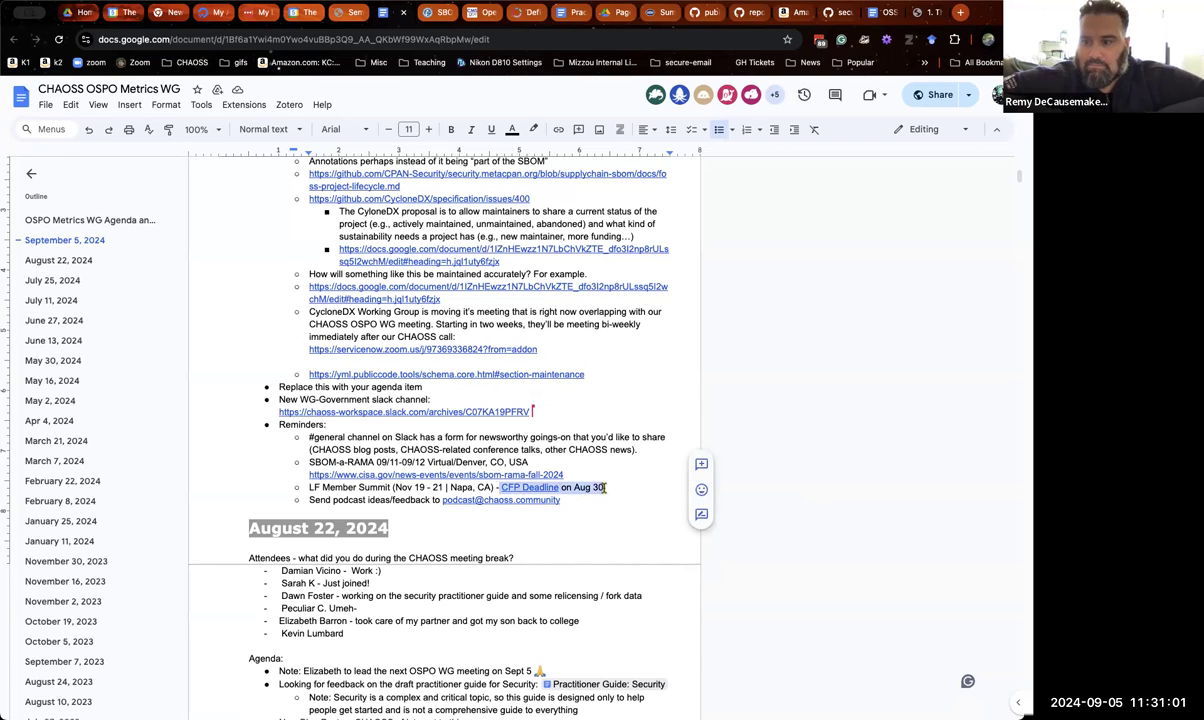
key("BackSpace")
key("BackSpace")
key("BackSpace")
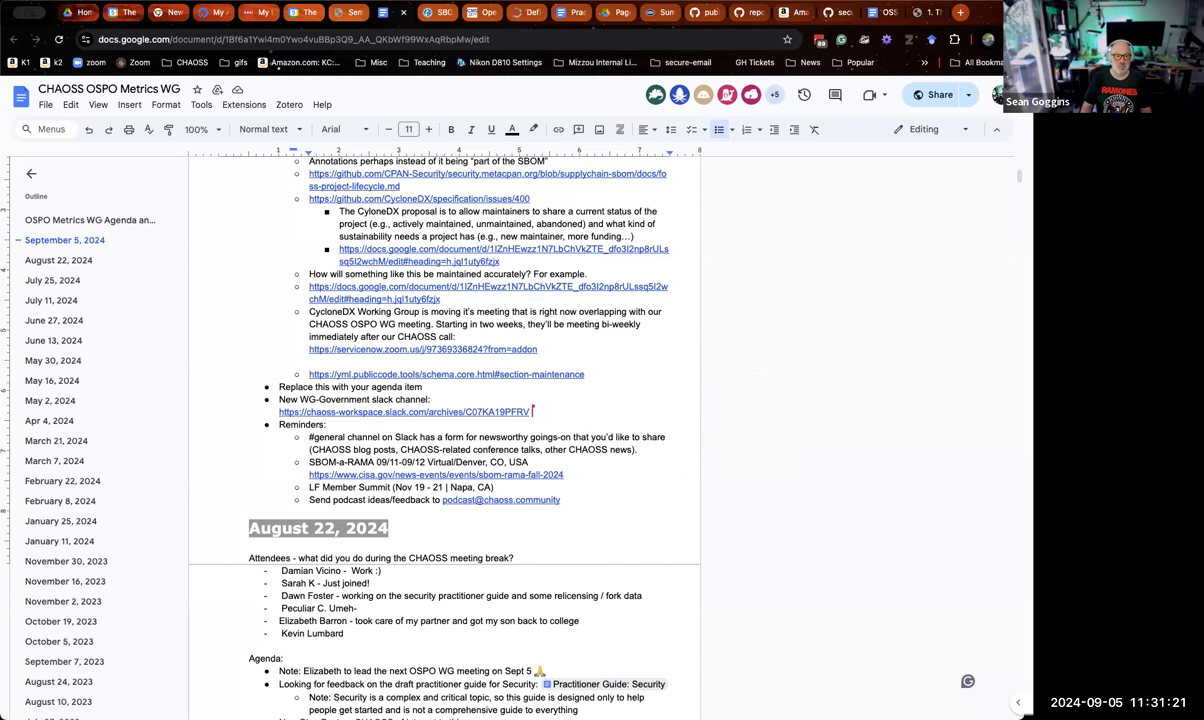
left_click(600, 499)
scroll(621, 392, "up", 2)
scroll(621, 392, "up", 3)
scroll(622, 392, "up", 1)
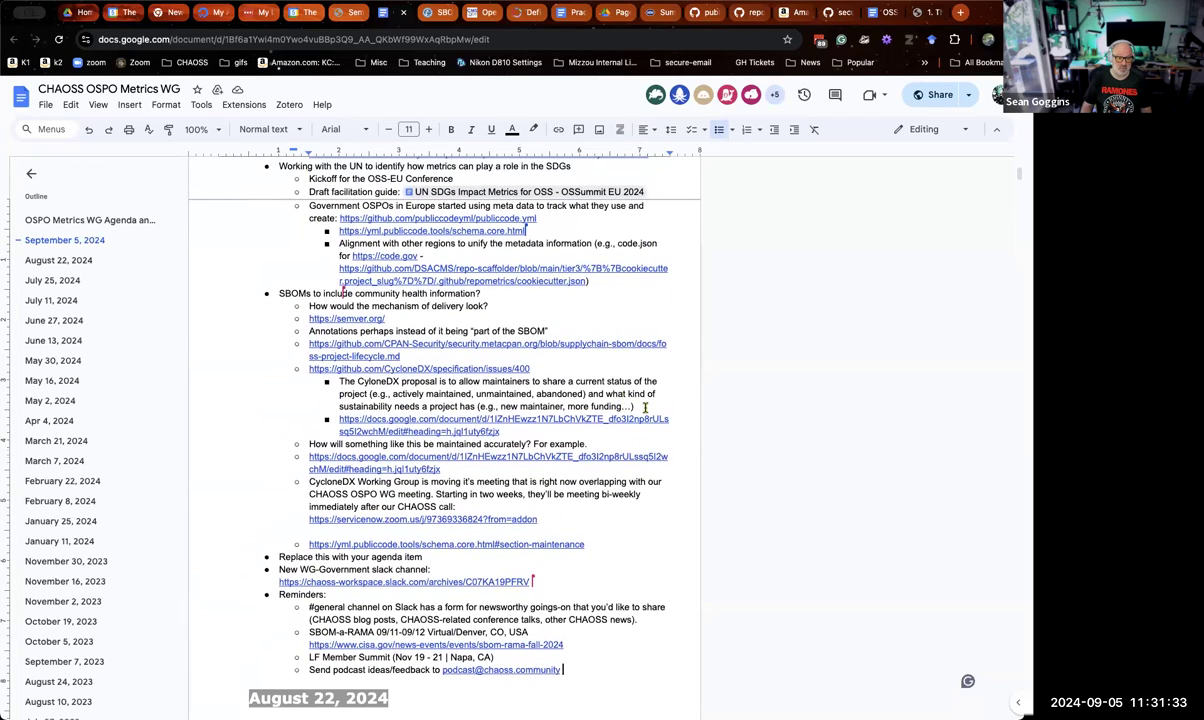
scroll(645, 407, "down", 5)
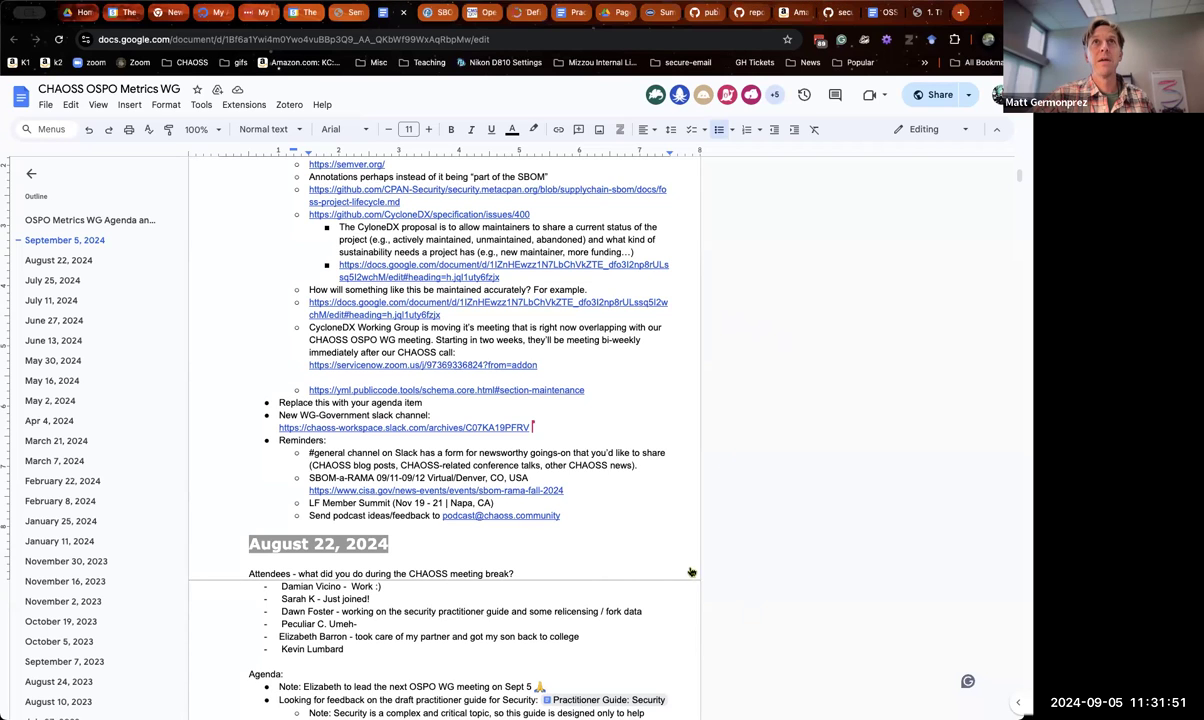
left_click(581, 514)
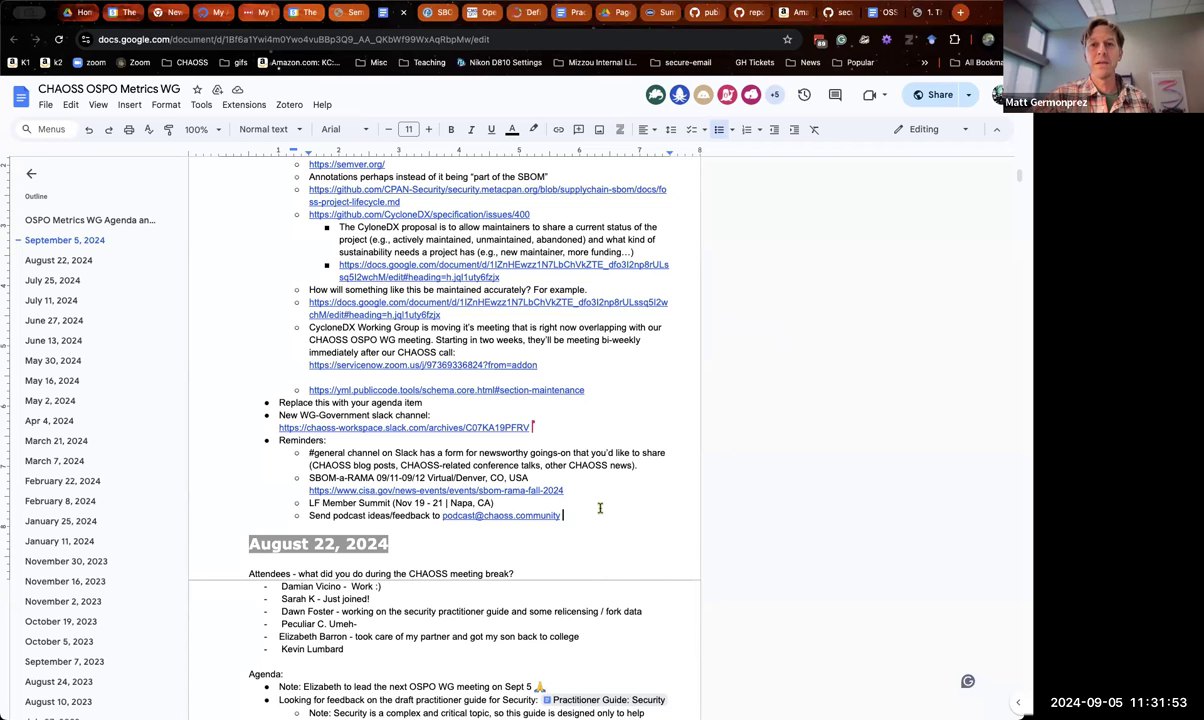